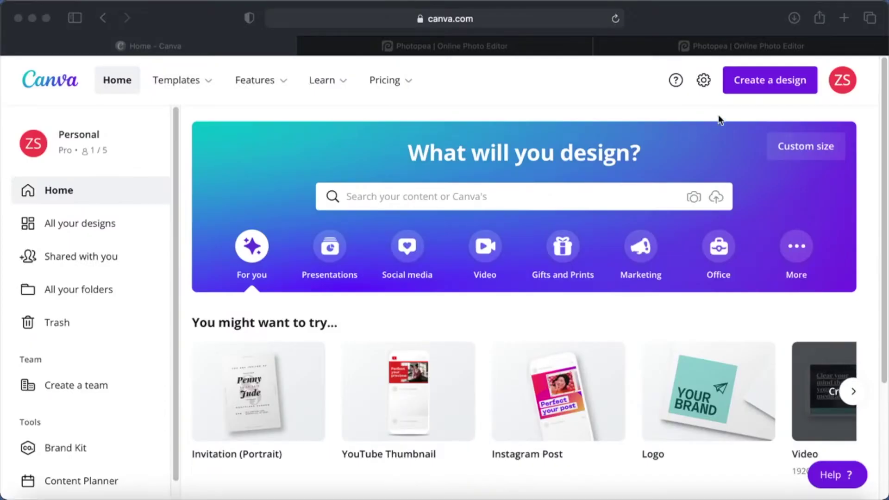
# Create a new custom-size 4000 × 4000 px design
pyautogui.click(751, 81)
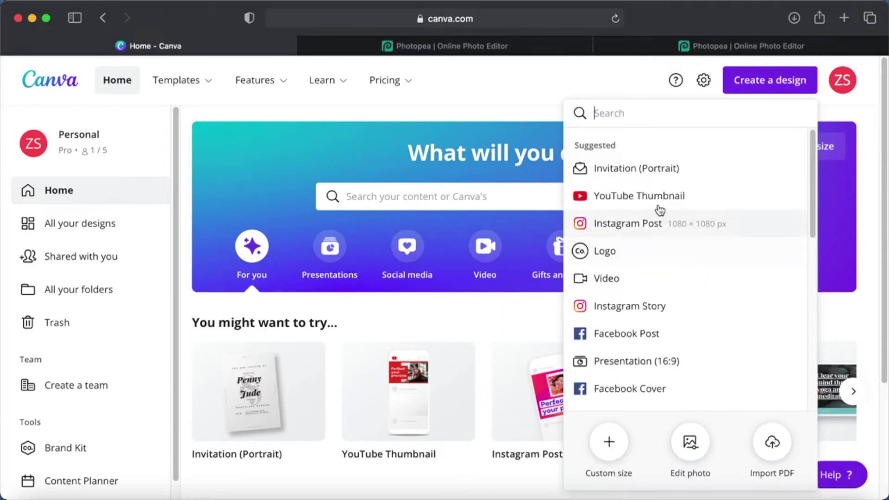
pyautogui.click(602, 442)
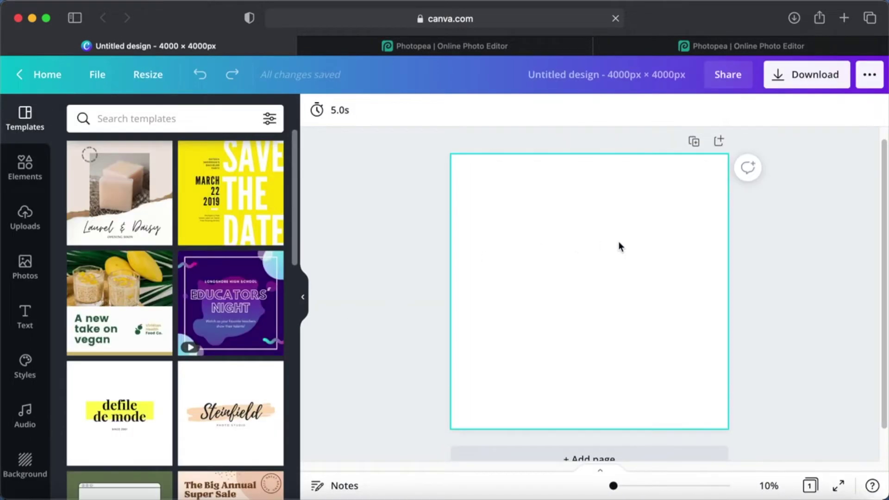
# Rename the design to 'How to Make Clipping Masks in Canva'
pyautogui.click(615, 74)
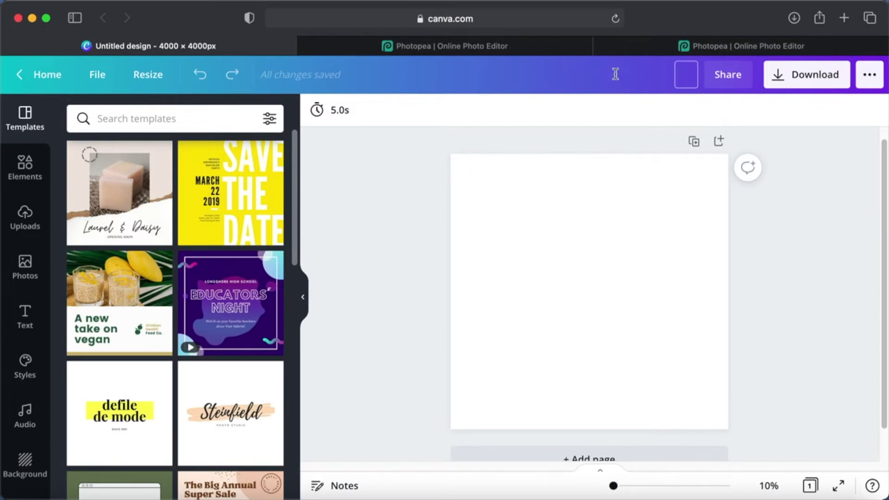
pyautogui.write('Hp')
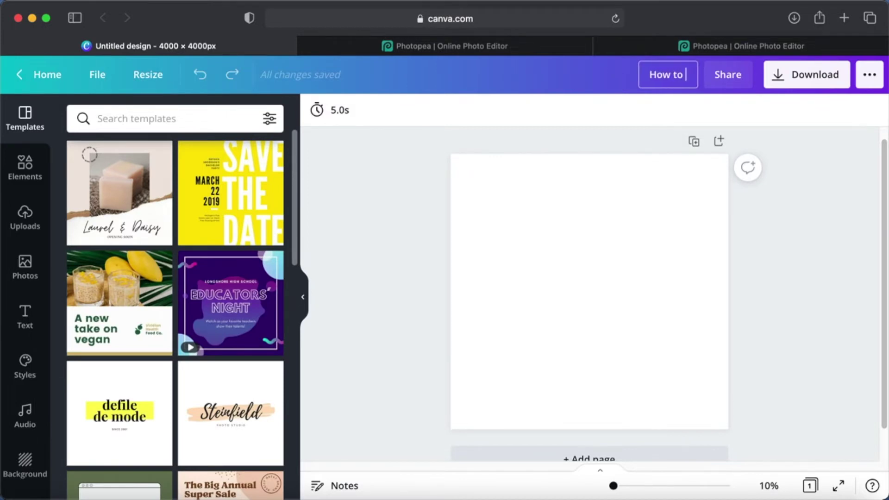
pyautogui.write('w to Make Clipp')
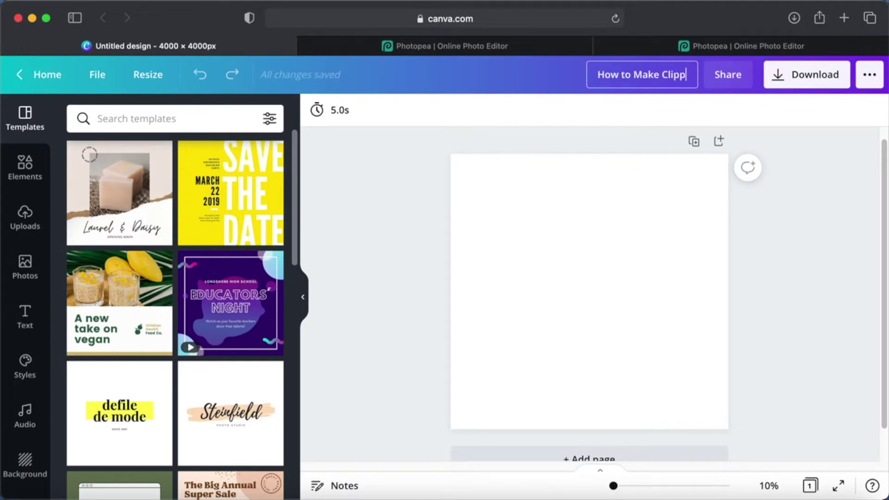
pyautogui.write('ing Mas')
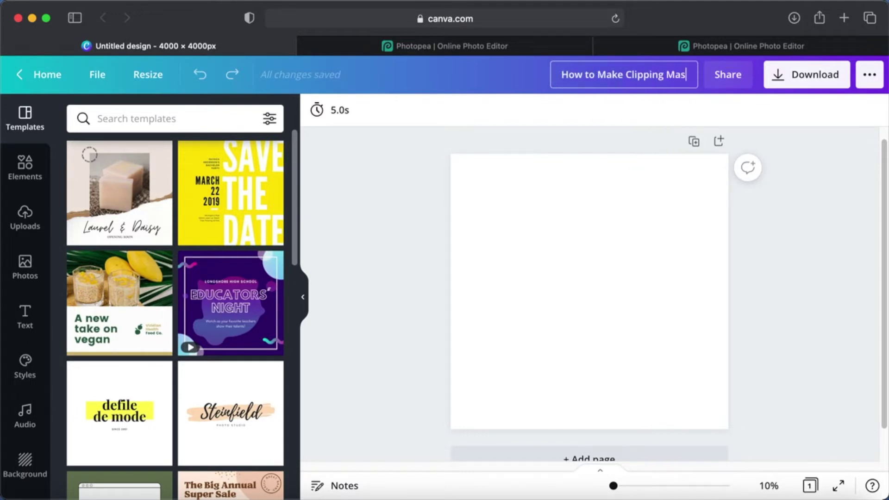
pyautogui.write('ks in Canva')
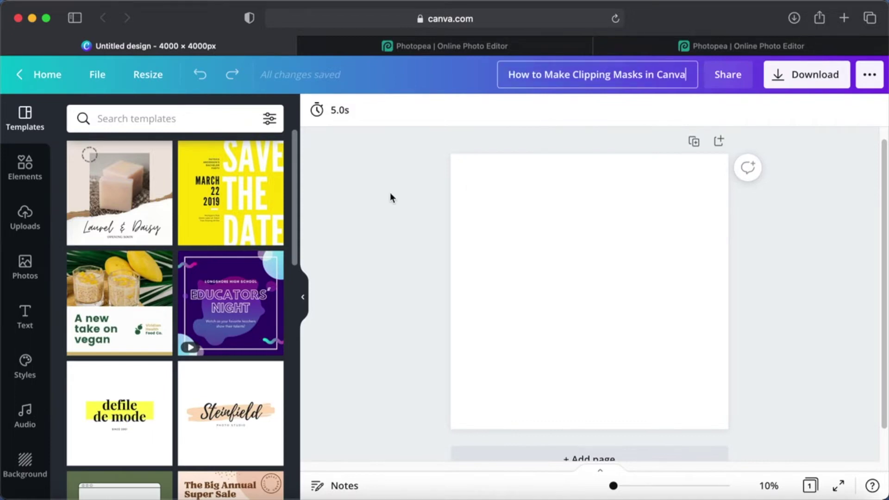
pyautogui.press('Return')
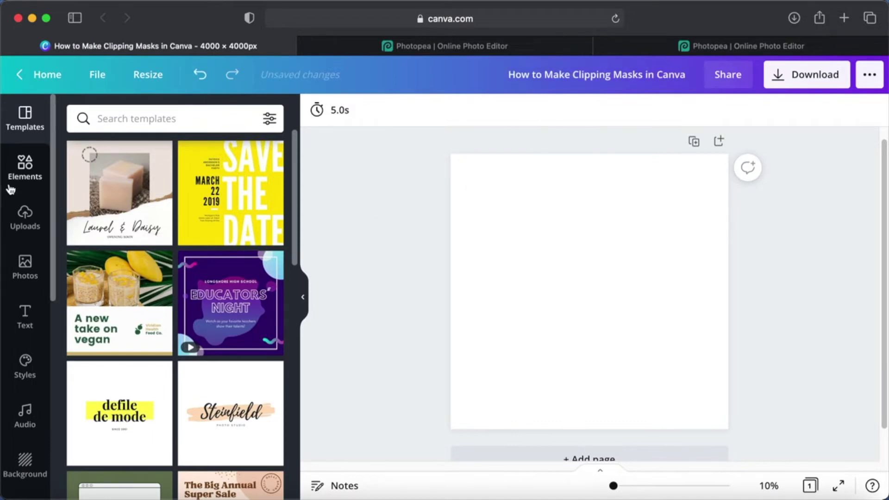
# Search the Elements library for 'frames'
pyautogui.click(26, 168)
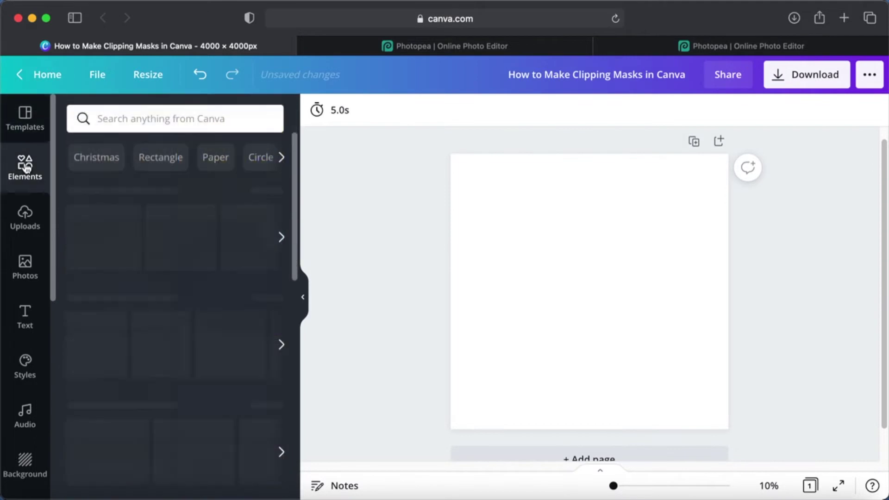
pyautogui.click(126, 117)
pyautogui.write('frames')
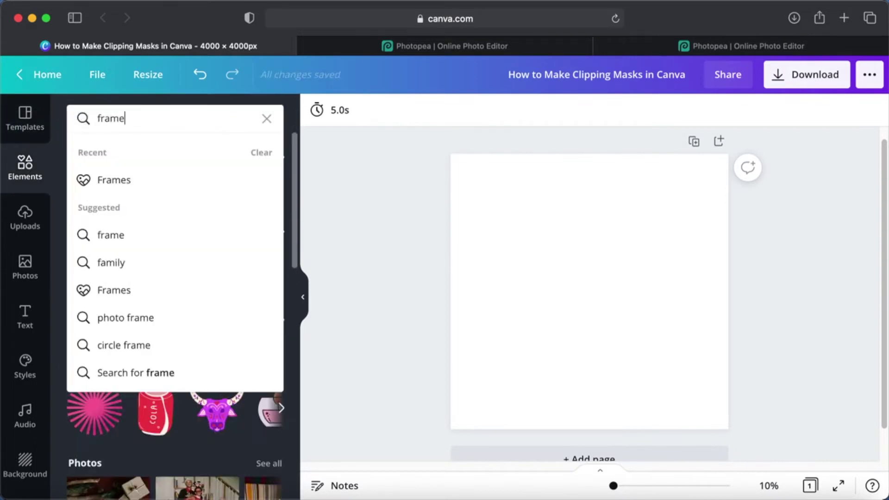
pyautogui.press('Return')
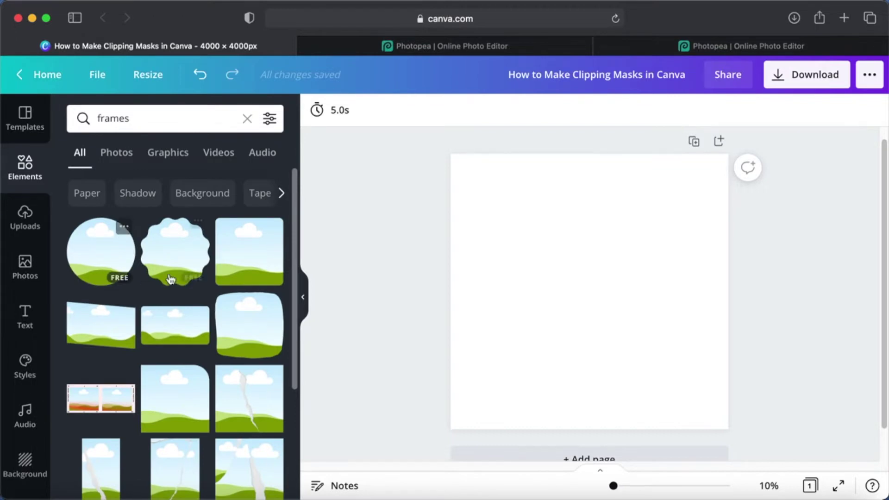
# Add the circle frame to the centre of the page
pyautogui.scroll(-5, 198, 385)
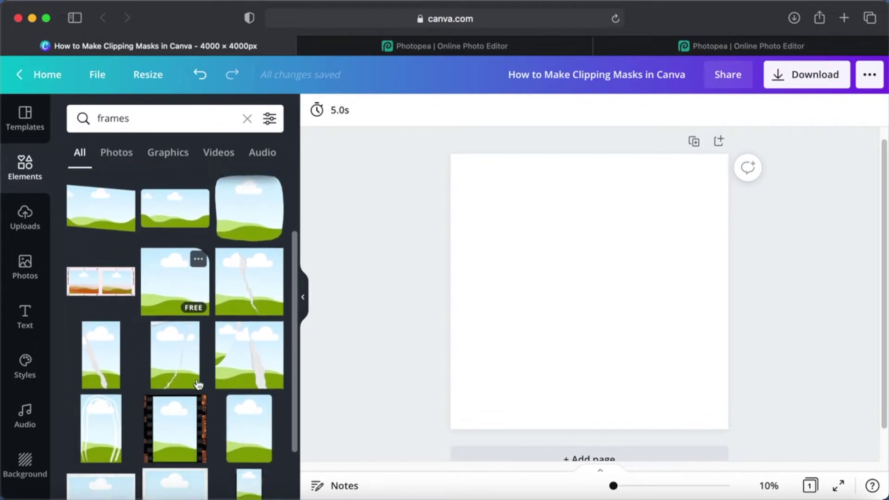
pyautogui.scroll(-8, 198, 385)
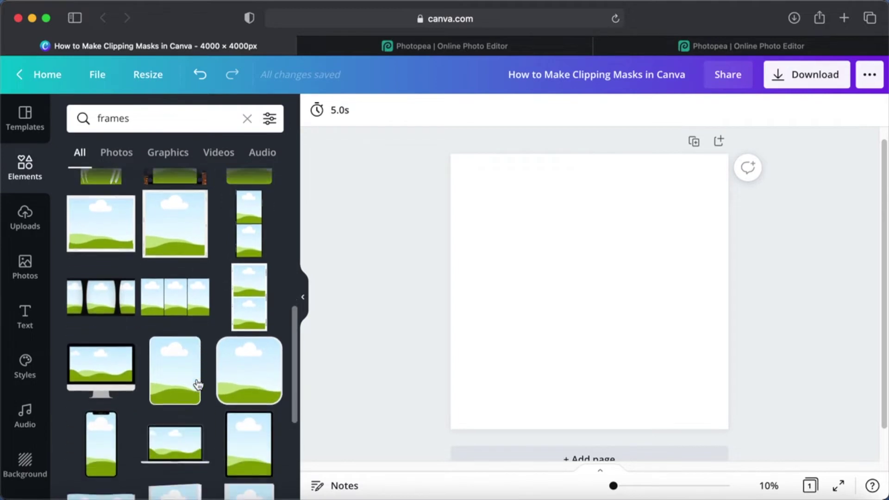
pyautogui.scroll(-5, 198, 385)
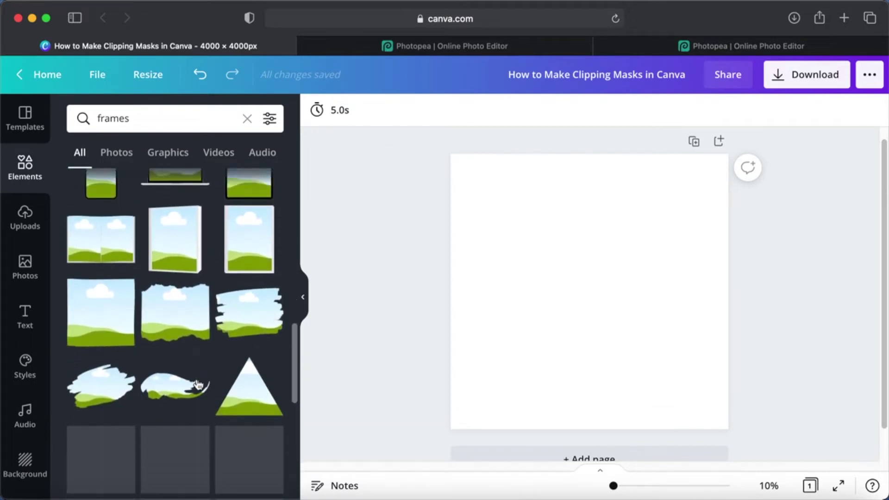
pyautogui.scroll(-6, 198, 385)
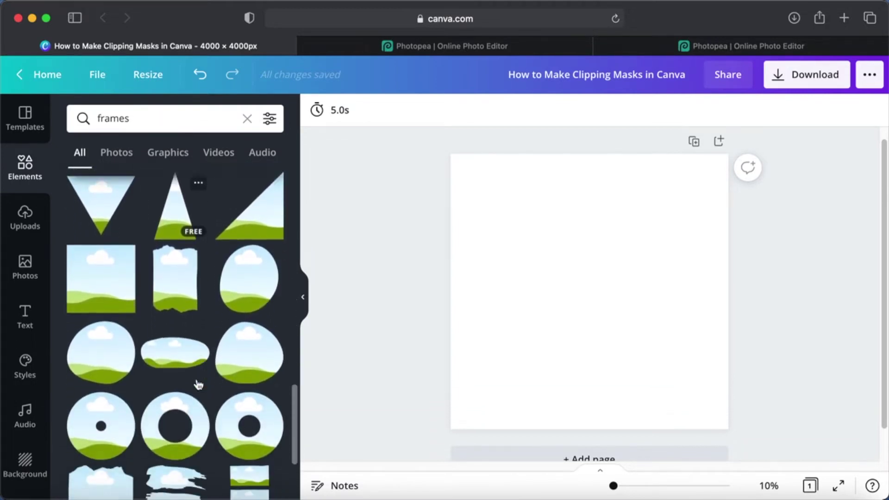
pyautogui.scroll(-2, 199, 385)
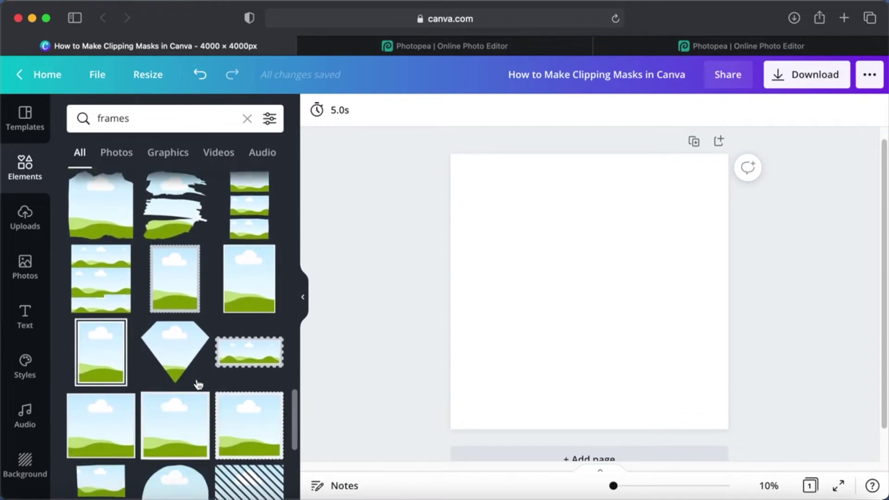
pyautogui.scroll(-6, 198, 385)
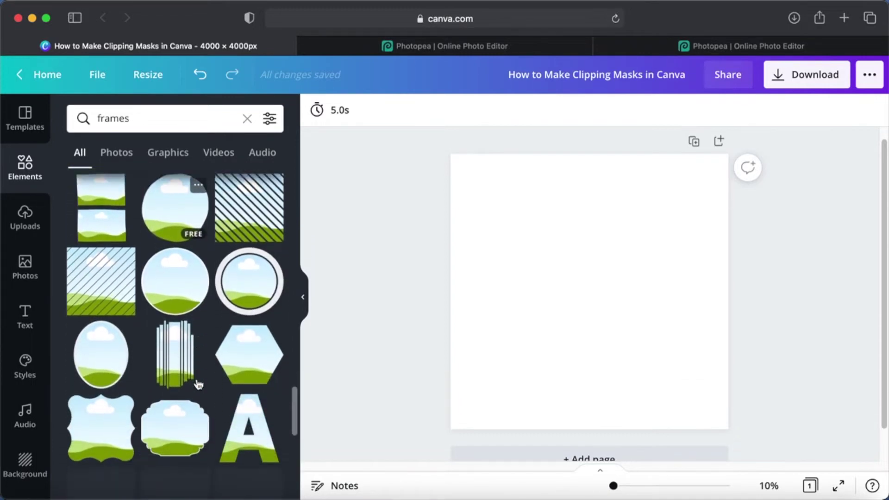
pyautogui.scroll(-2, 198, 385)
pyautogui.scroll(-2, 198, 385)
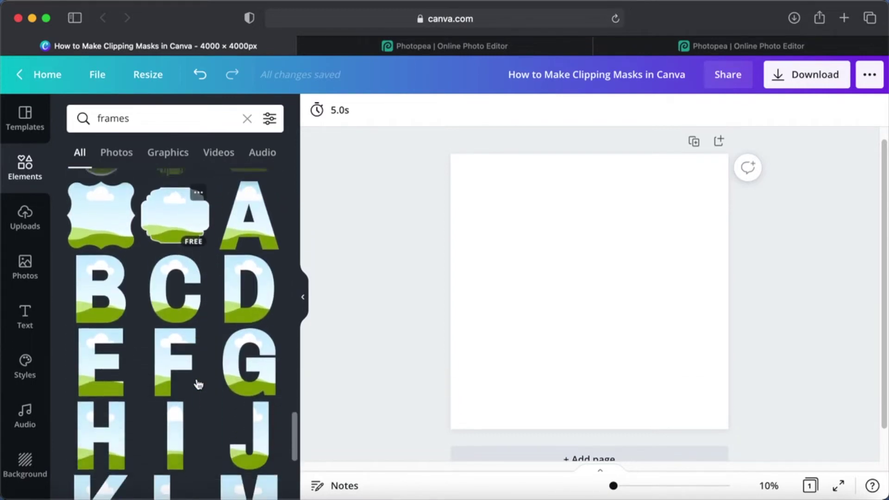
pyautogui.scroll(15, 199, 385)
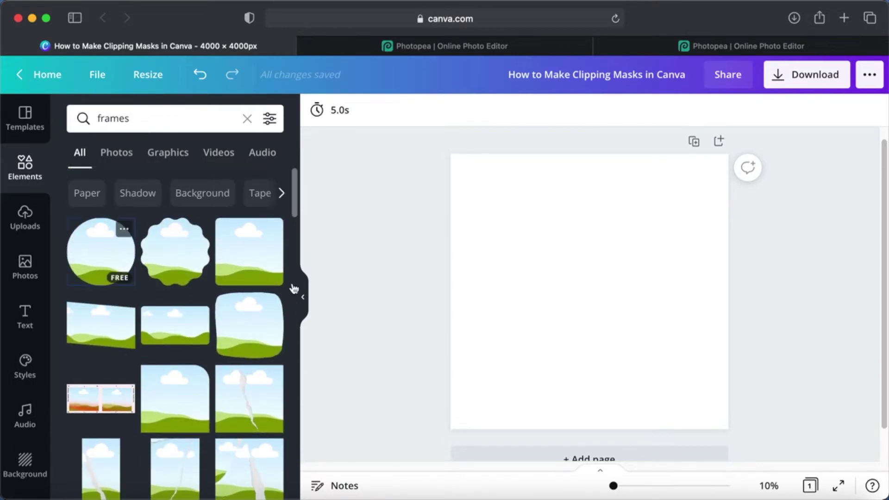
pyautogui.click(101, 253)
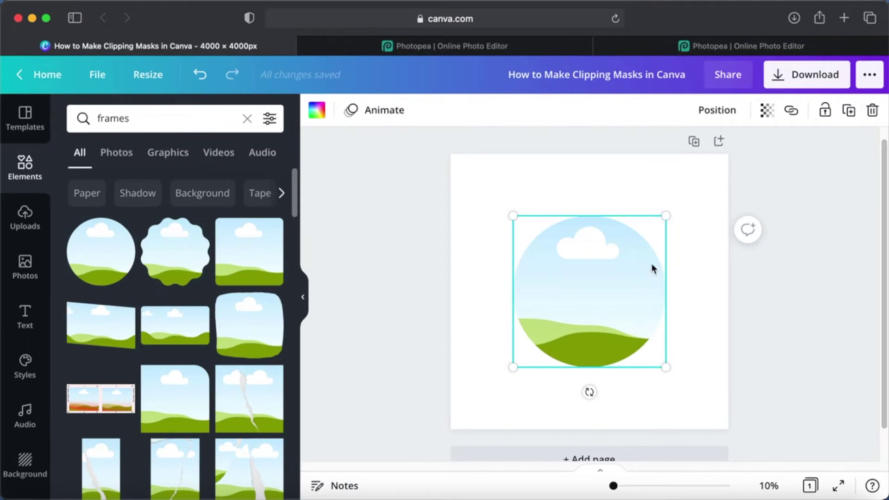
pyautogui.click(701, 284)
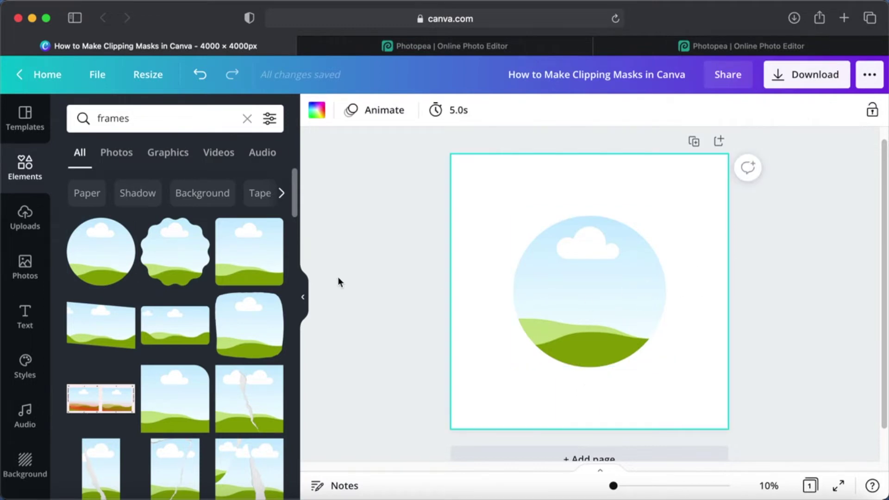
# Search the stock photos for 'background'
pyautogui.click(25, 263)
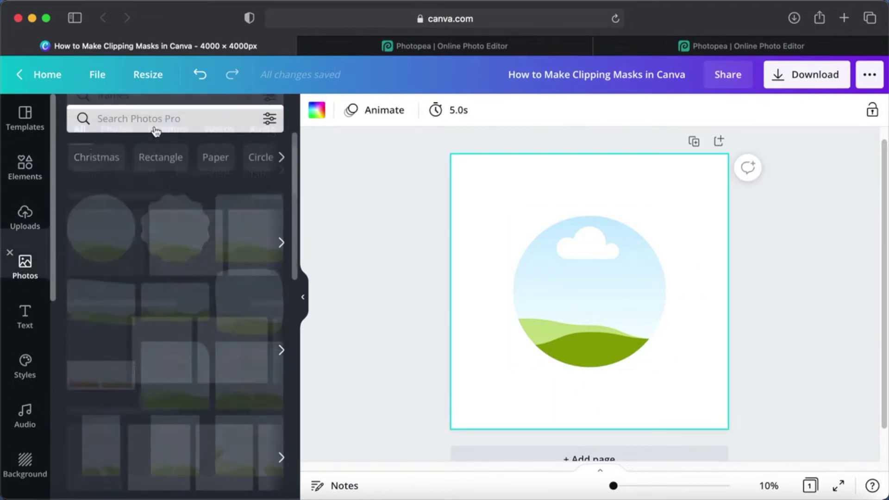
pyautogui.click(166, 115)
pyautogui.write('back')
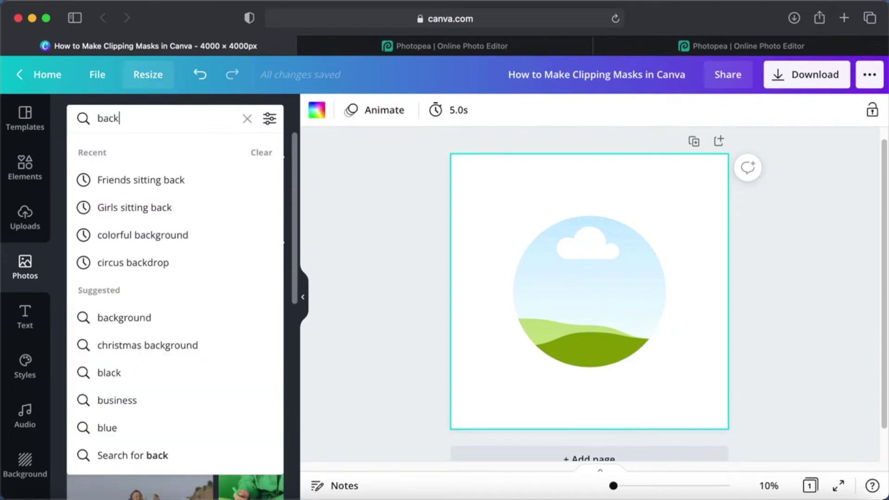
pyautogui.write('ground')
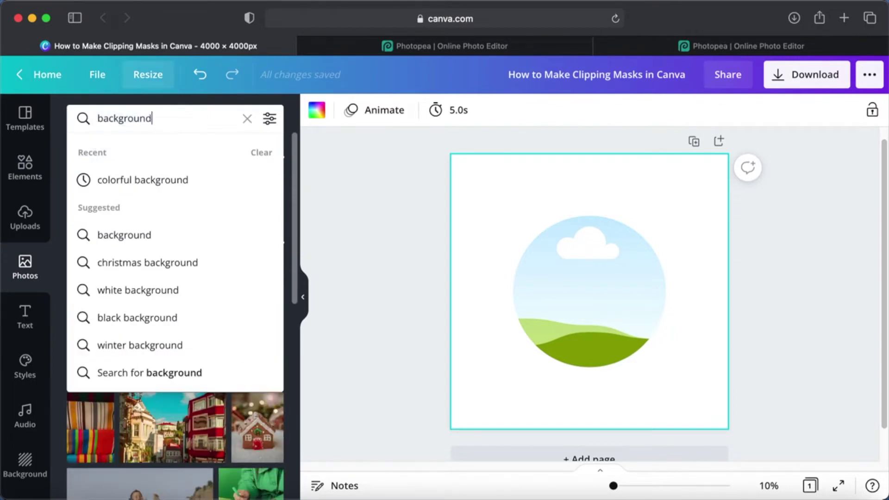
pyautogui.press('Return')
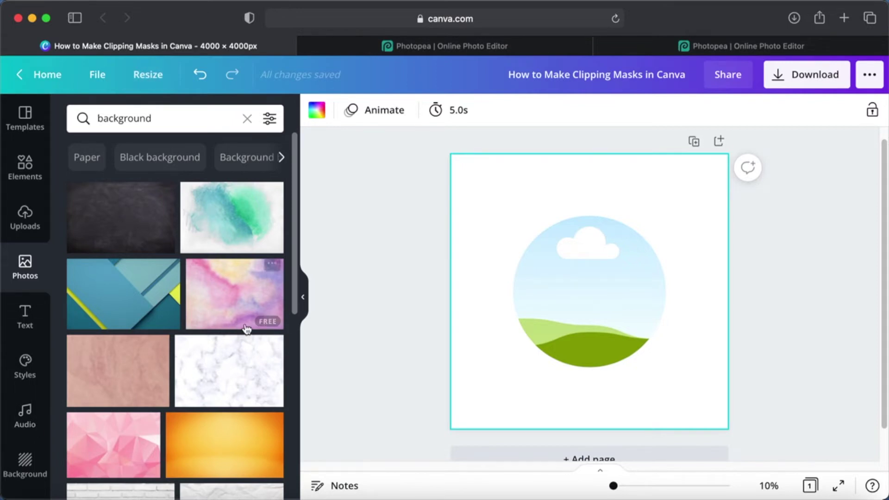
# Add the pink watercolour photo and drag it into the circle frame
pyautogui.click(240, 294)
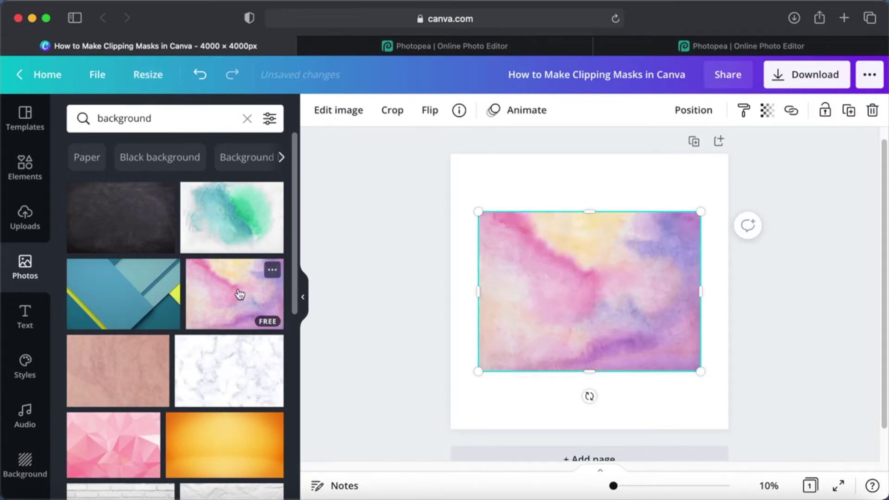
pyautogui.click(623, 250)
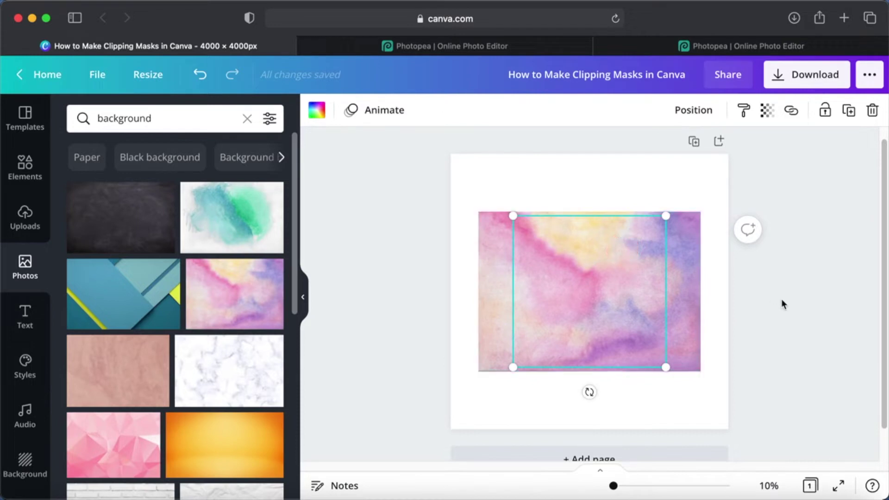
pyautogui.click(709, 328)
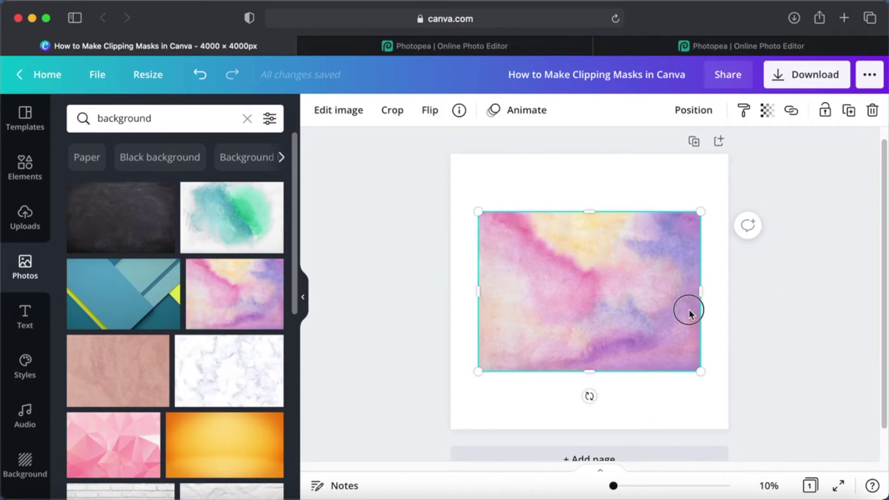
pyautogui.moveTo(689, 309); pyautogui.dragTo(636, 307)
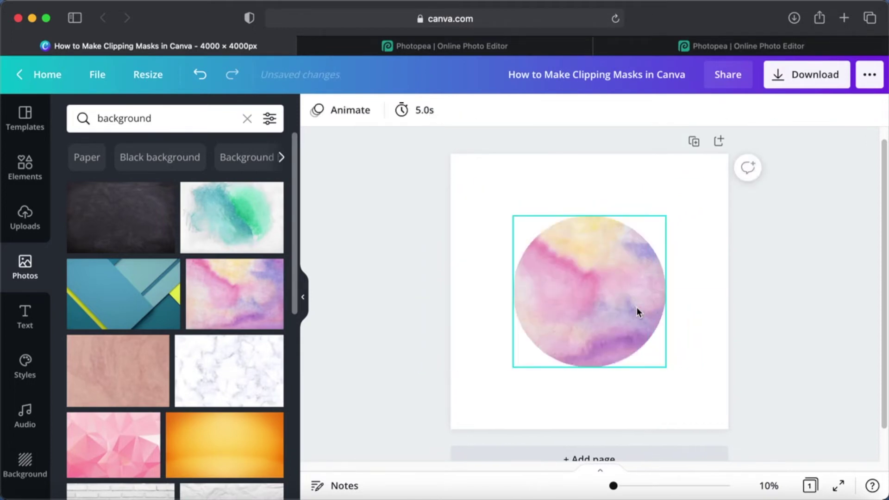
# Reposition the watercolour photo inside the circle frame
pyautogui.doubleClick(630, 332)
pyautogui.moveTo(631, 332); pyautogui.dragTo(710, 301)
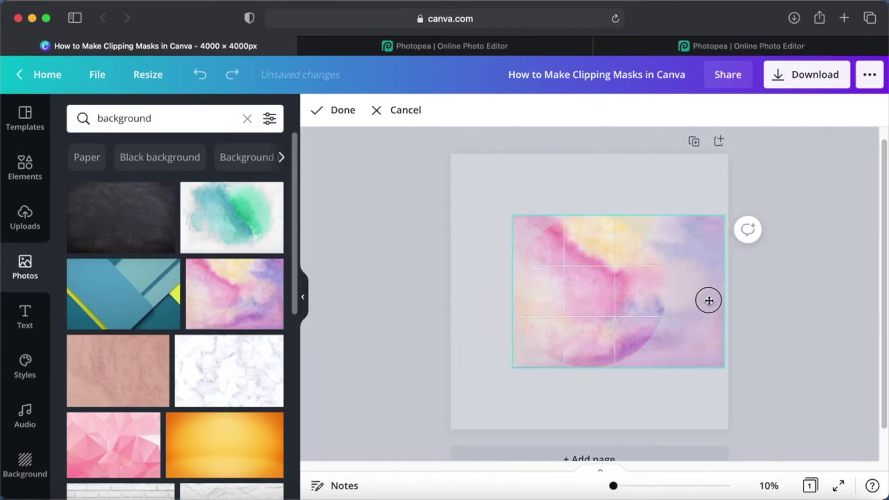
pyautogui.click(770, 299)
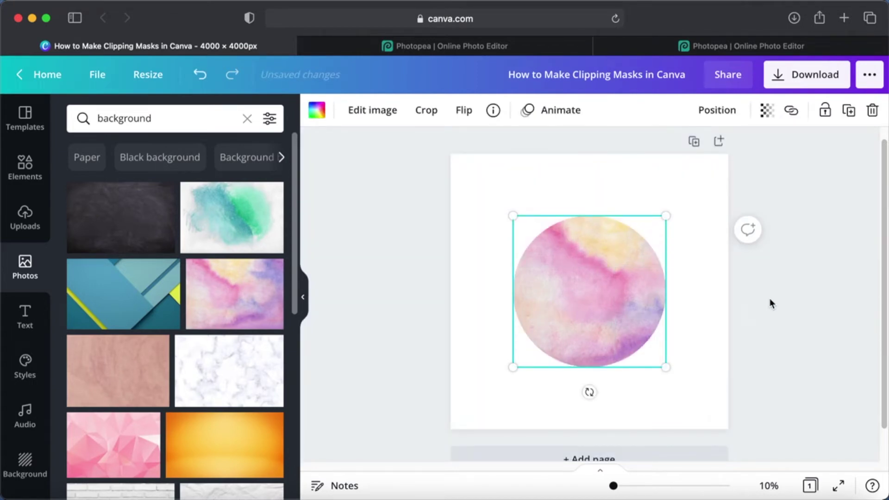
pyautogui.click(614, 324)
# Add a blank second page to the design
pyautogui.click(784, 332)
pyautogui.scroll(-2, 784, 330)
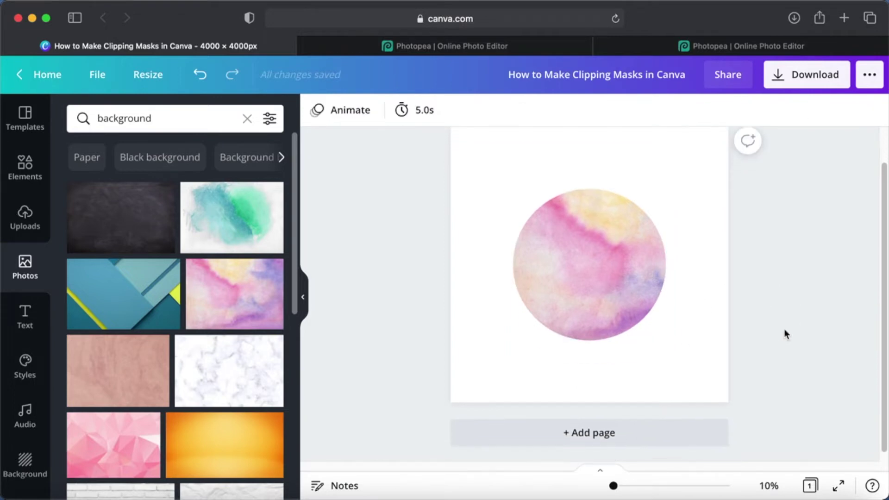
pyautogui.click(633, 428)
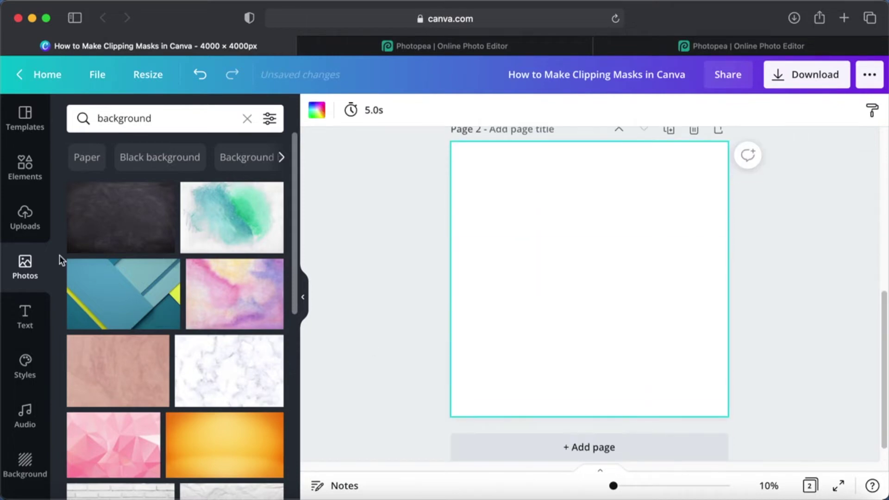
# Add the torn-paper collage frame to page 2
pyautogui.click(23, 174)
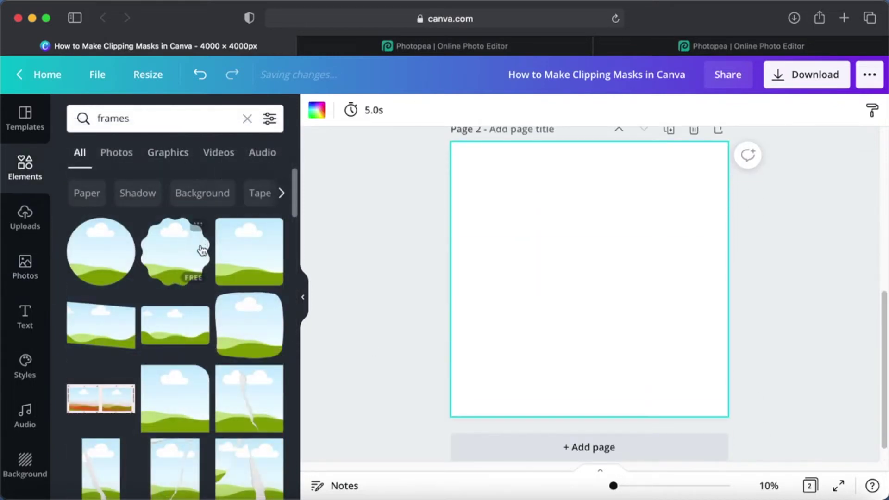
pyautogui.scroll(-5, 200, 258)
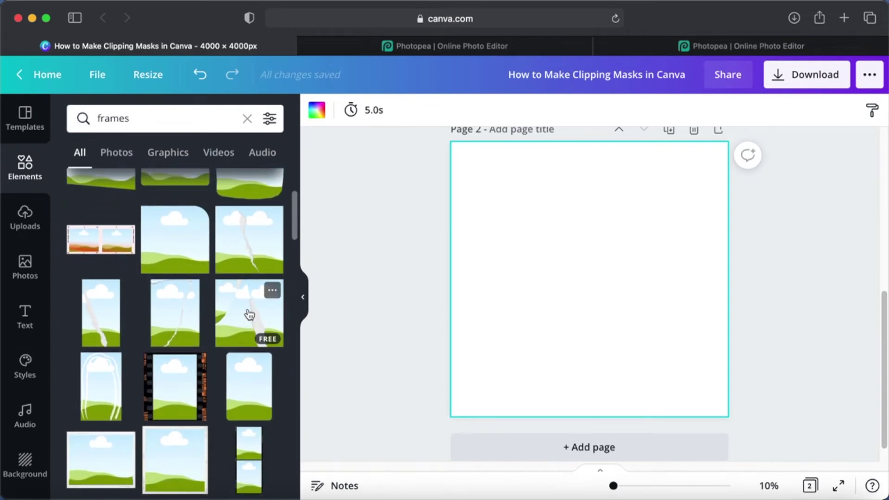
pyautogui.click(249, 315)
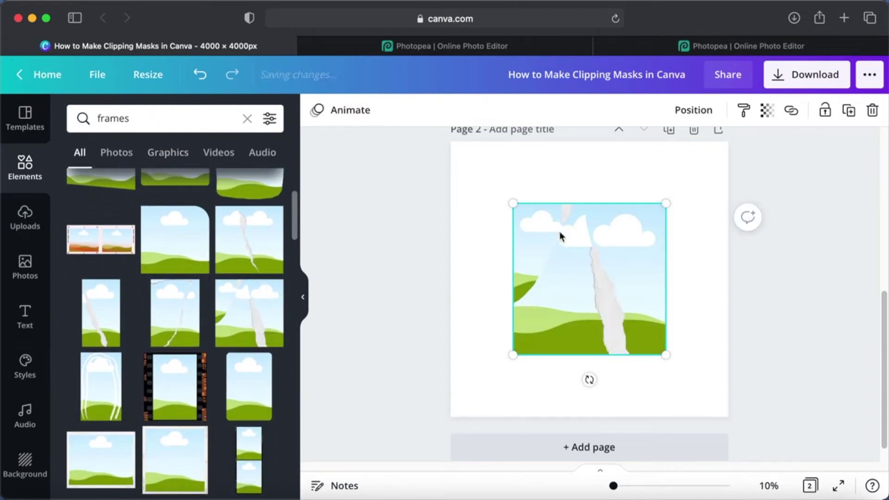
# Enlarge the torn-paper frame to 3,850 × 3,850 so it fills the page
pyautogui.rightClick(571, 251)
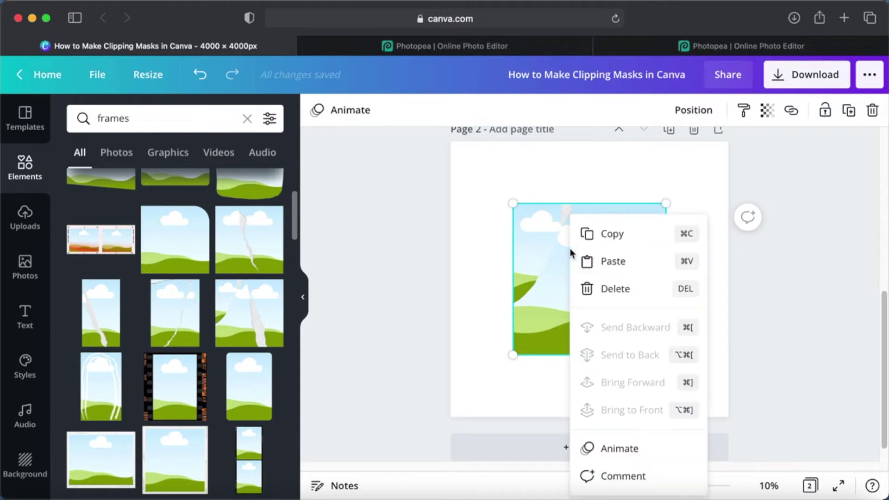
pyautogui.click(535, 219)
pyautogui.moveTo(489, 182); pyautogui.dragTo(454, 144)
pyautogui.moveTo(666, 354); pyautogui.dragTo(724, 419)
pyautogui.click(751, 355)
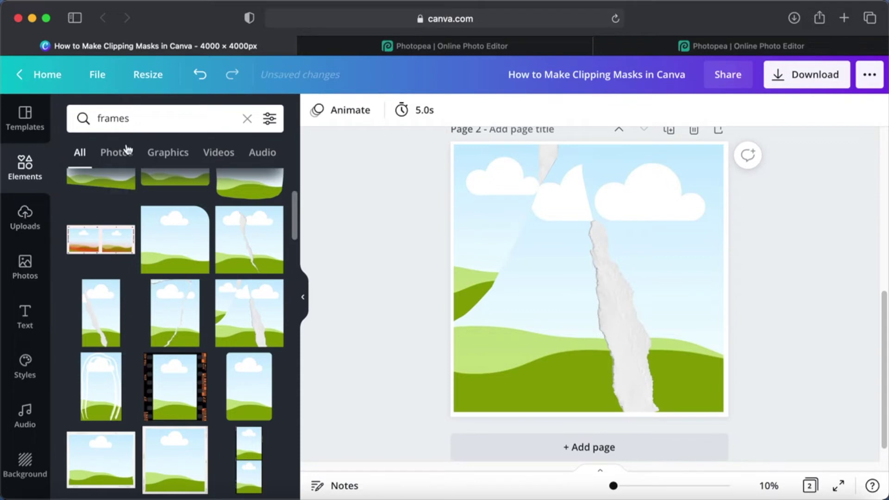
pyautogui.click(27, 278)
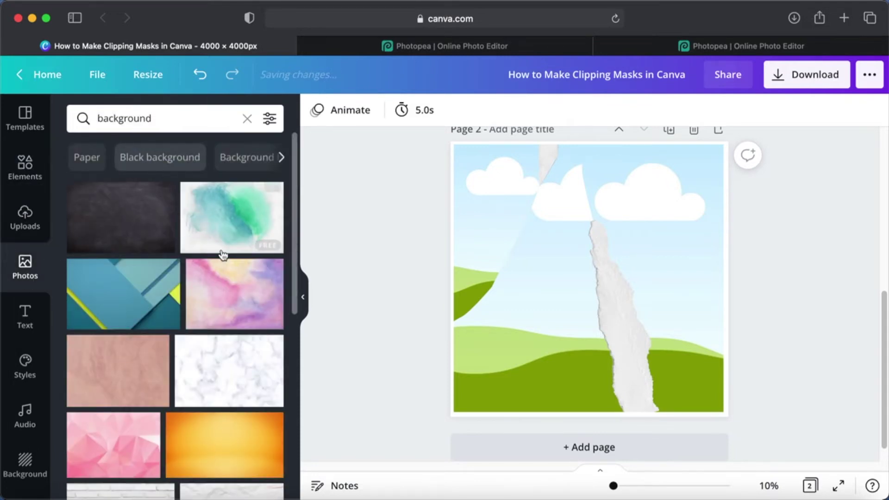
# Add the pink watercolour photo to page 2 and enlarge it over the page
pyautogui.click(237, 318)
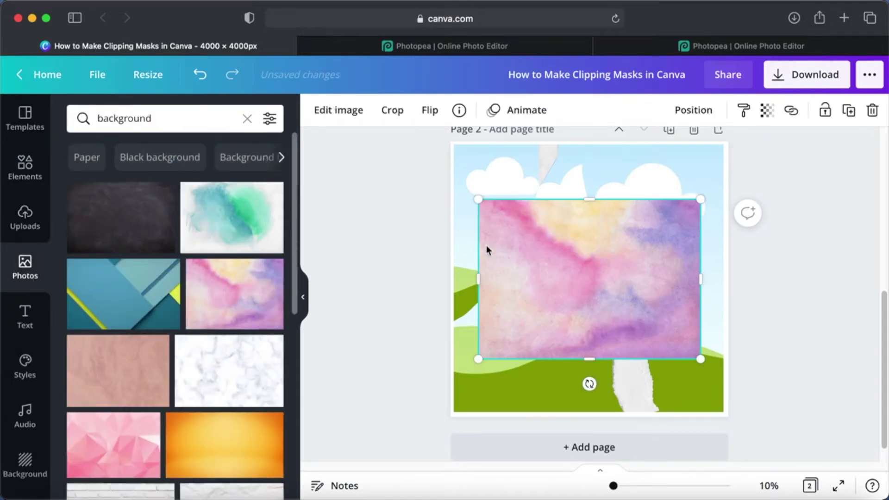
pyautogui.moveTo(480, 202); pyautogui.dragTo(417, 113)
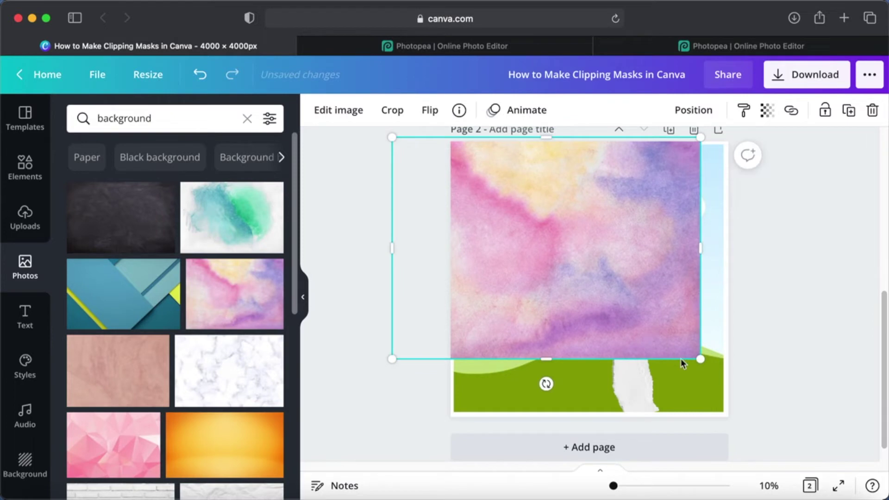
pyautogui.moveTo(703, 360); pyautogui.dragTo(776, 434)
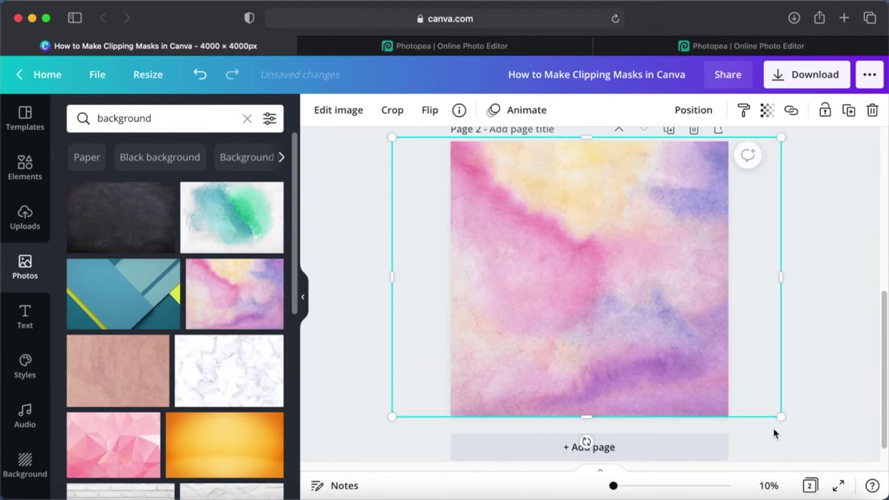
pyautogui.click(816, 304)
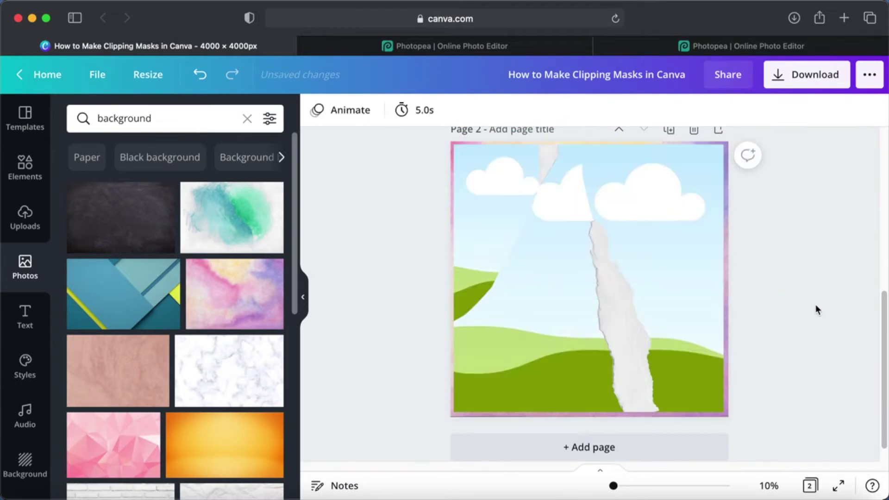
pyautogui.click(698, 310)
pyautogui.rightClick(697, 310)
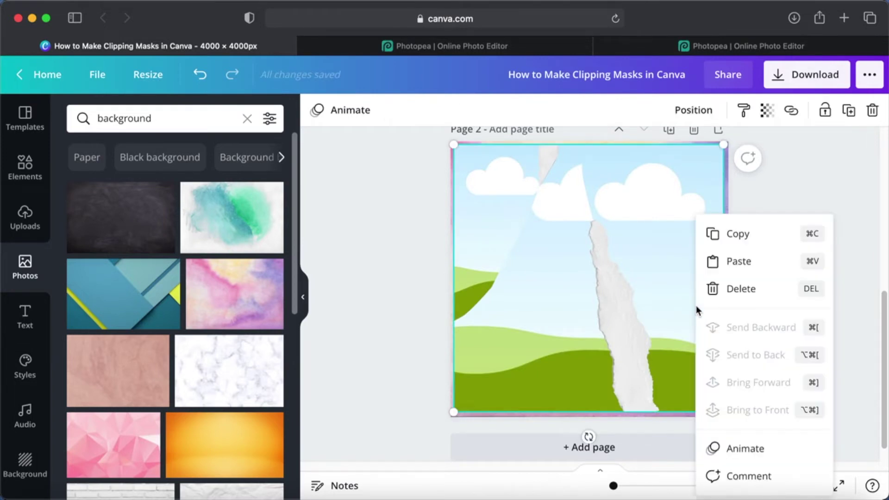
pyautogui.click(799, 185)
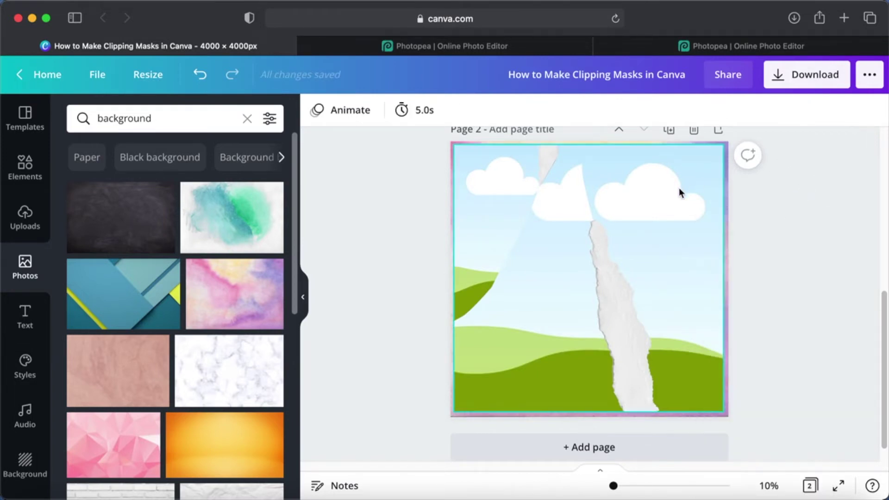
# Drop the watercolour into the right torn section and the pink texture into the middle
pyautogui.click(234, 294)
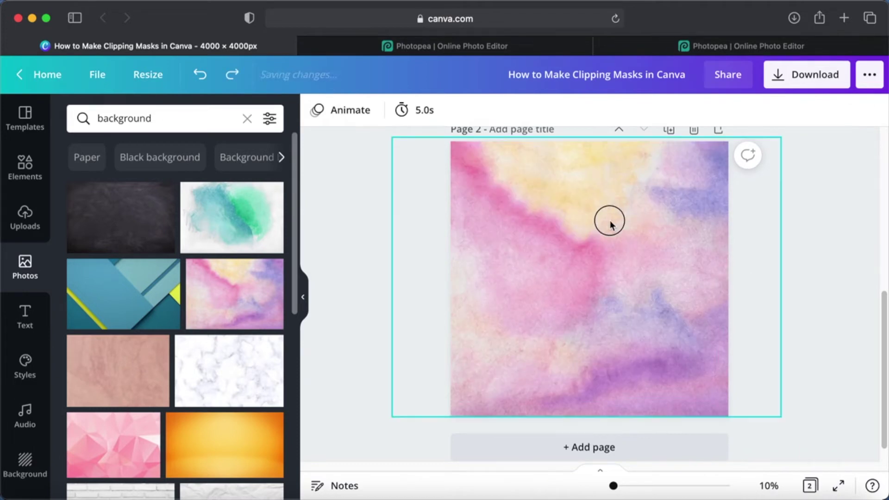
pyautogui.click(602, 278)
pyautogui.moveTo(598, 246); pyautogui.dragTo(652, 219)
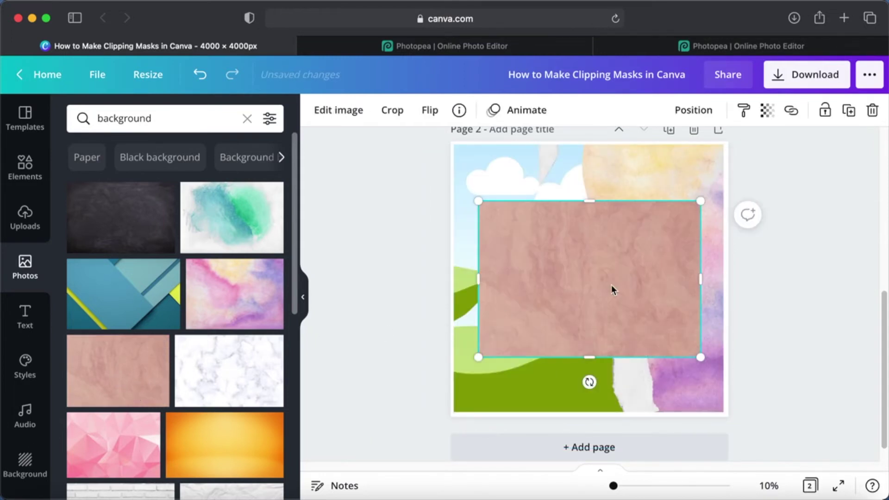
pyautogui.moveTo(603, 291); pyautogui.dragTo(543, 356)
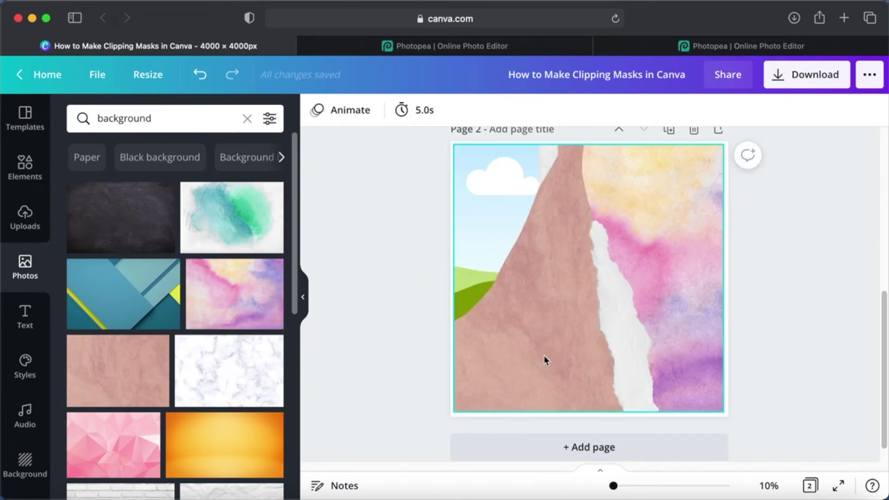
# Fill the top-left torn section with the orange gradient photo
pyautogui.click(242, 437)
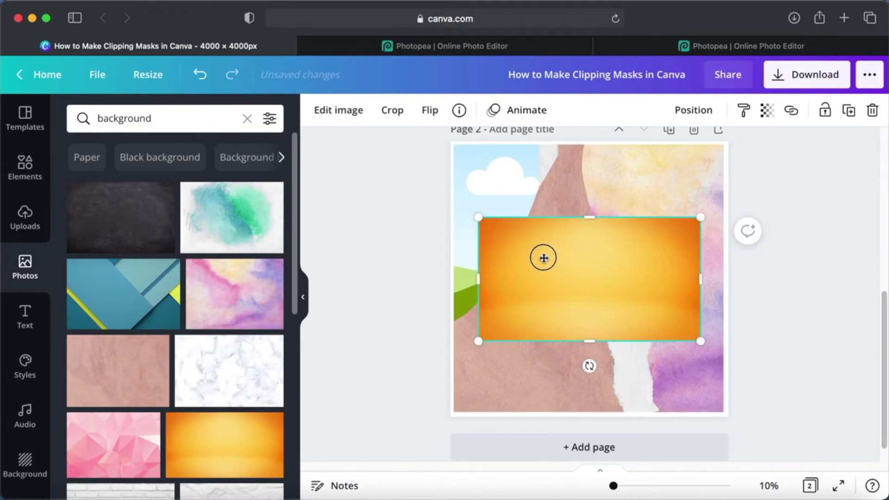
pyautogui.moveTo(544, 258); pyautogui.dragTo(500, 216)
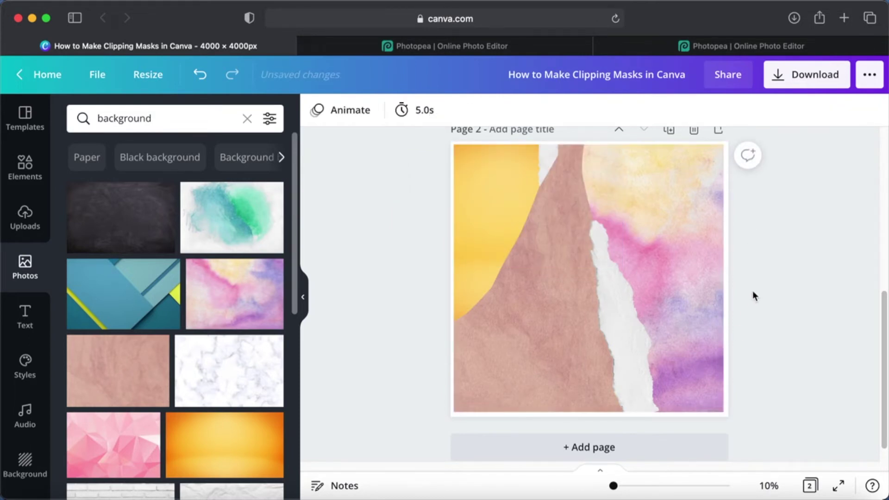
# Add a blank third page after the torn-paper collage
pyautogui.scroll(1, 752, 290)
pyautogui.scroll(-2, 752, 291)
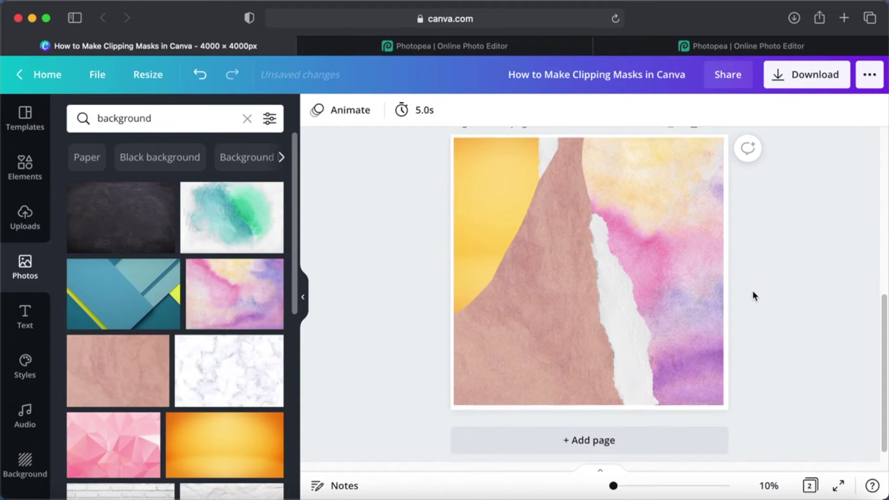
pyautogui.scroll(3, 654, 259)
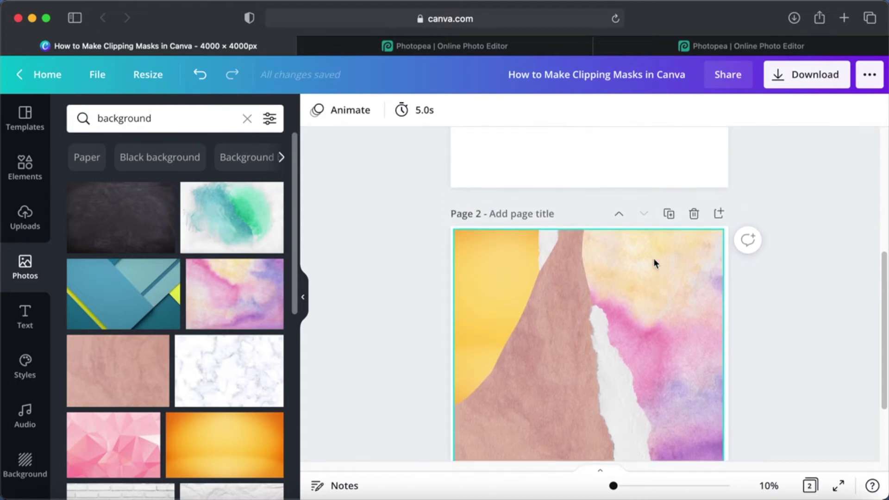
pyautogui.scroll(5, 655, 263)
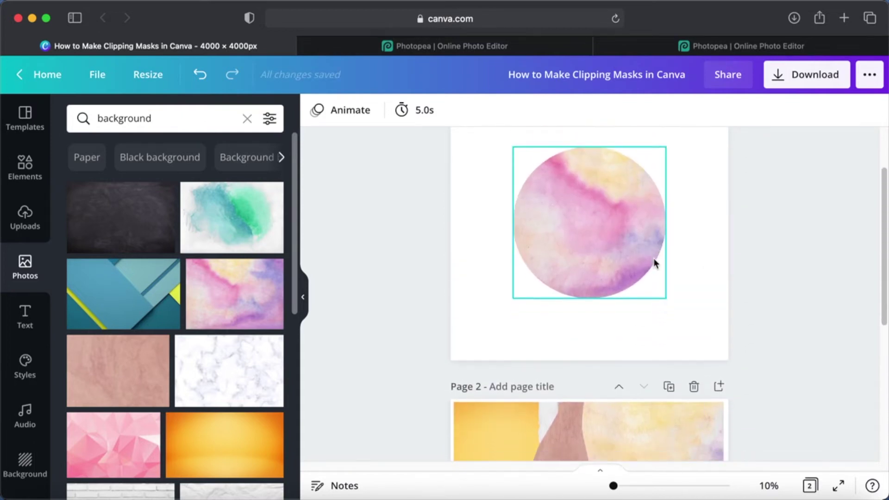
pyautogui.scroll(-8, 655, 263)
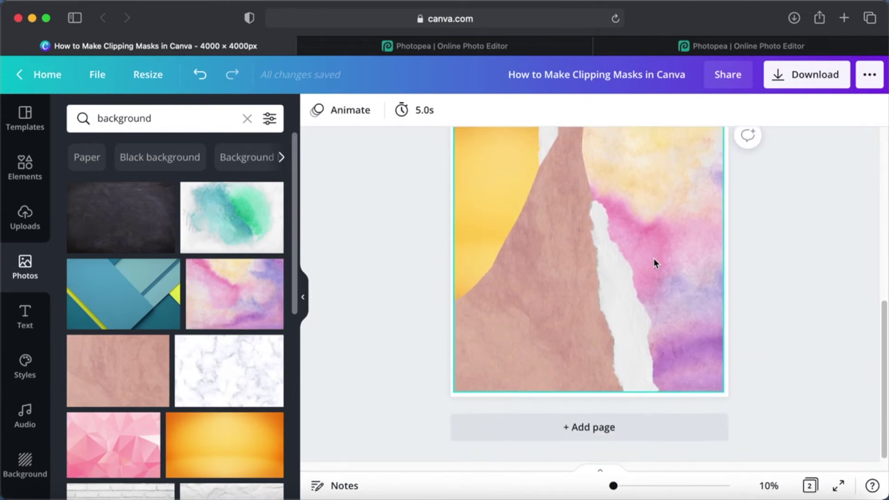
pyautogui.click(598, 425)
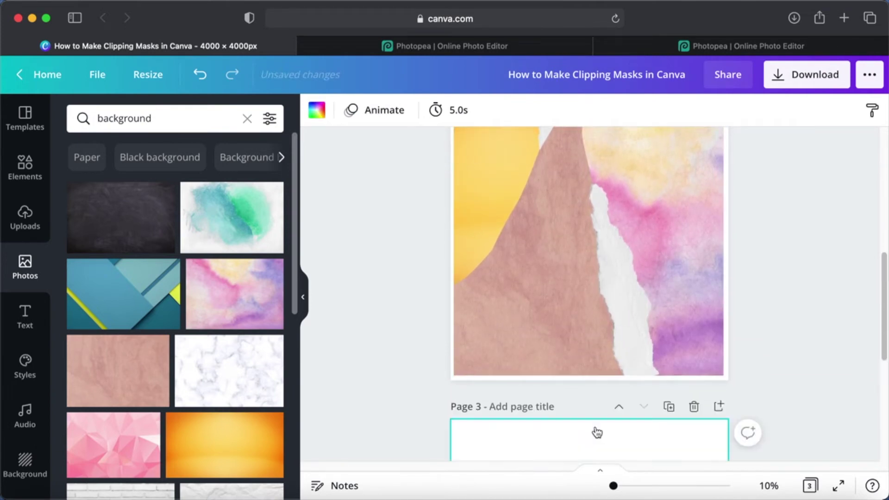
# Browse the 'frames' results in the Elements library
pyautogui.click(21, 169)
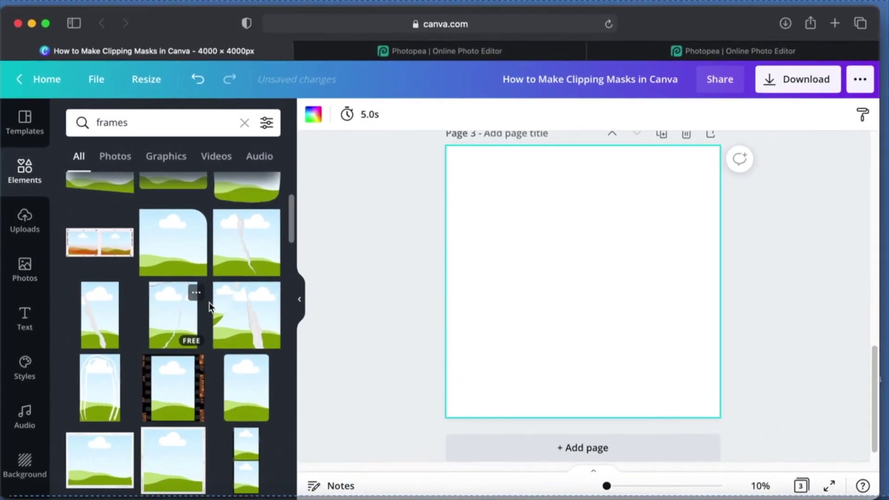
pyautogui.scroll(-10, 209, 307)
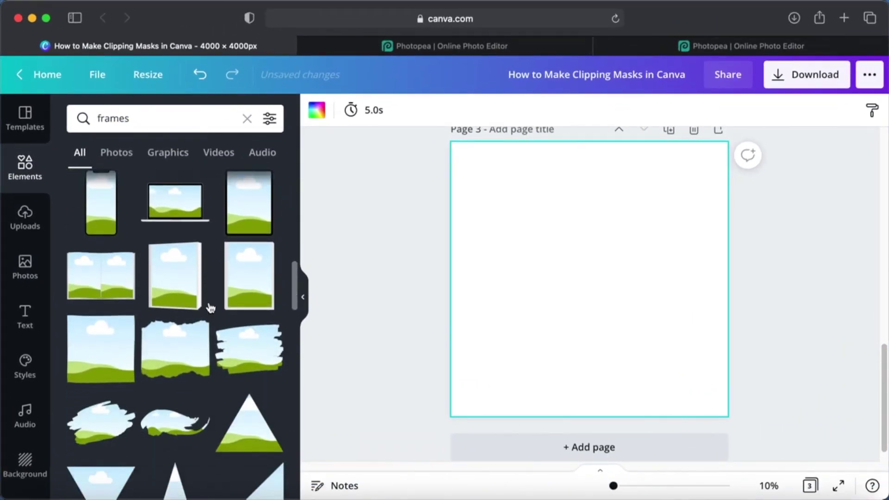
pyautogui.scroll(-3, 209, 308)
pyautogui.scroll(4, 208, 315)
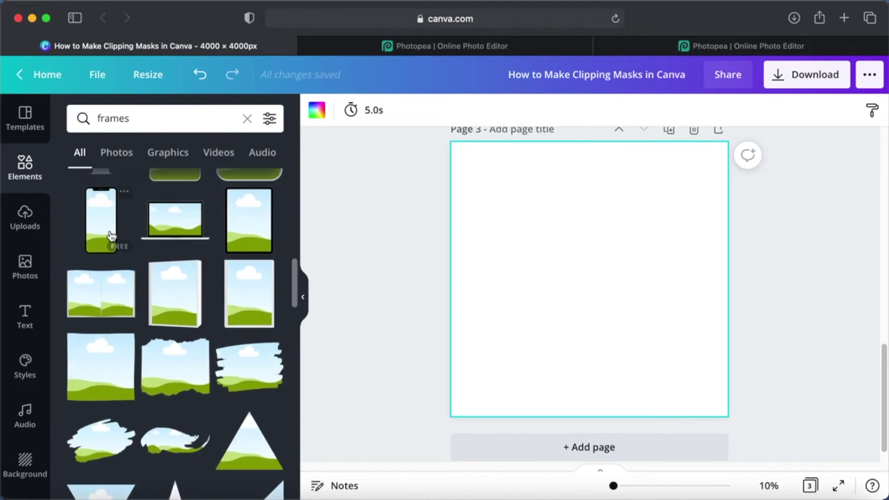
pyautogui.scroll(-2, 180, 306)
pyautogui.scroll(3, 99, 258)
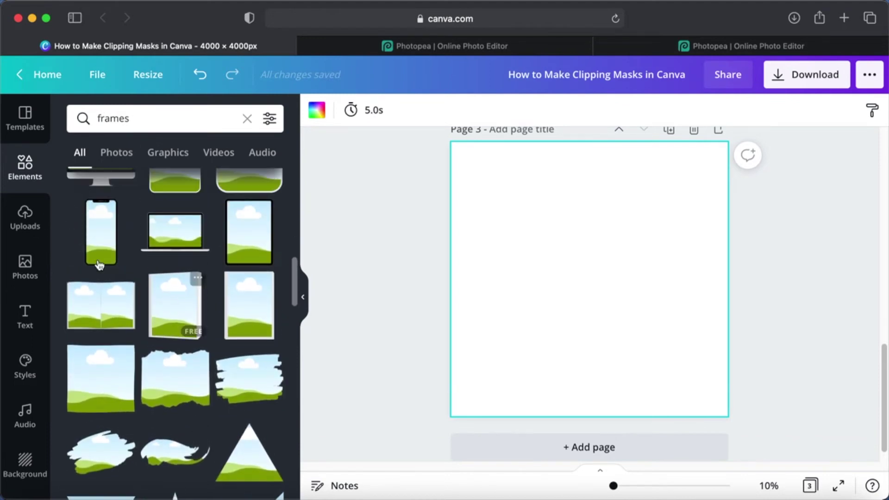
# Add the phone frame to page 3 and stretch it to 1,906 × 3,771
pyautogui.click(109, 246)
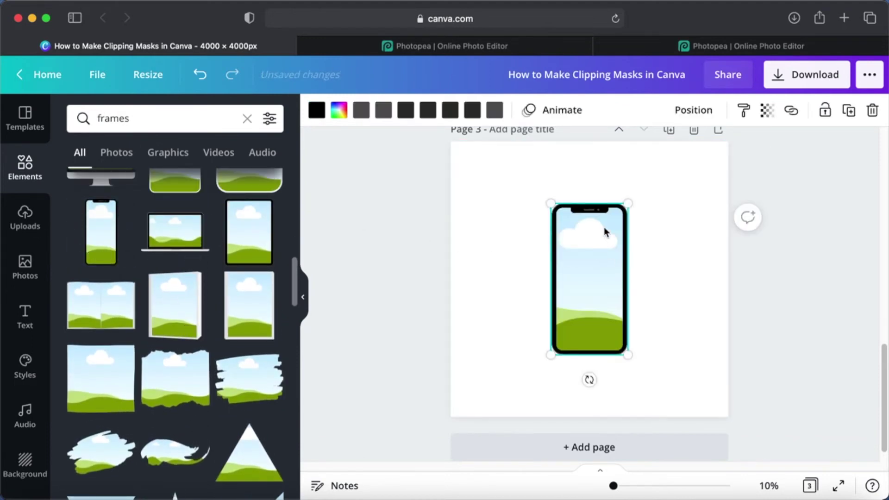
pyautogui.moveTo(628, 203); pyautogui.dragTo(651, 158)
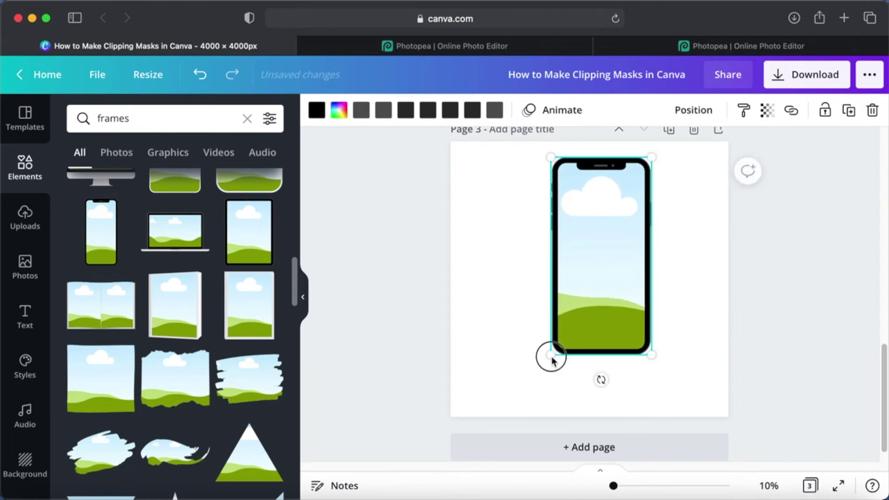
pyautogui.moveTo(553, 359); pyautogui.dragTo(521, 412)
# Fill the phone screen with grey-green after trying pink and dark blue
pyautogui.click(339, 110)
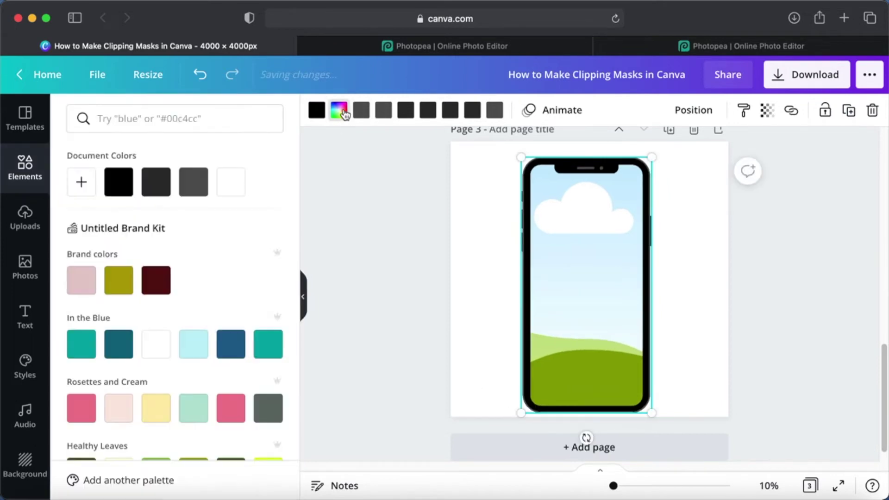
pyautogui.click(83, 287)
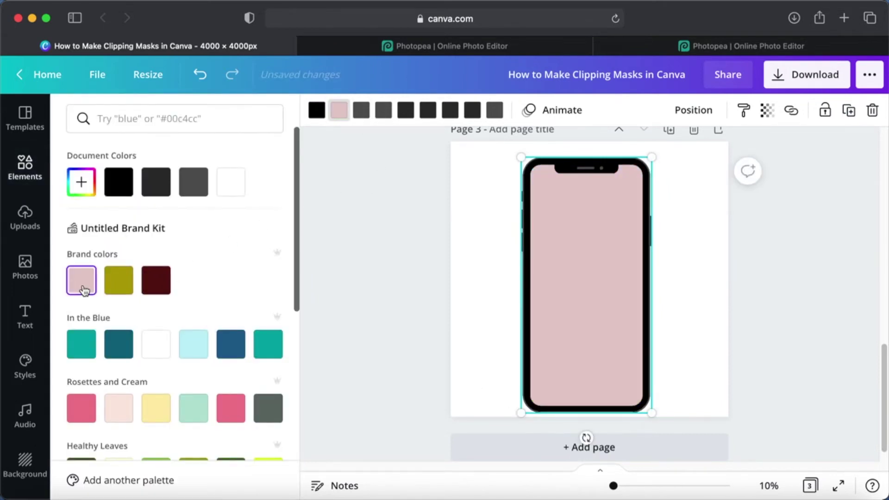
pyautogui.click(230, 348)
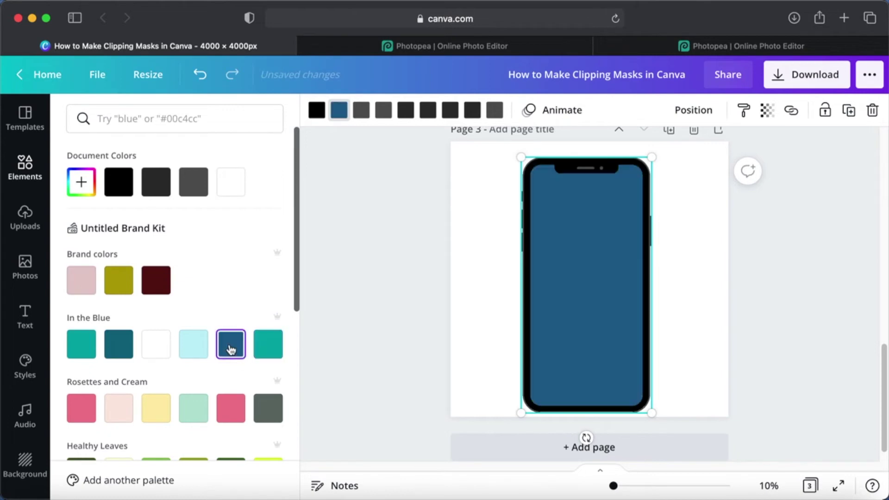
pyautogui.click(271, 413)
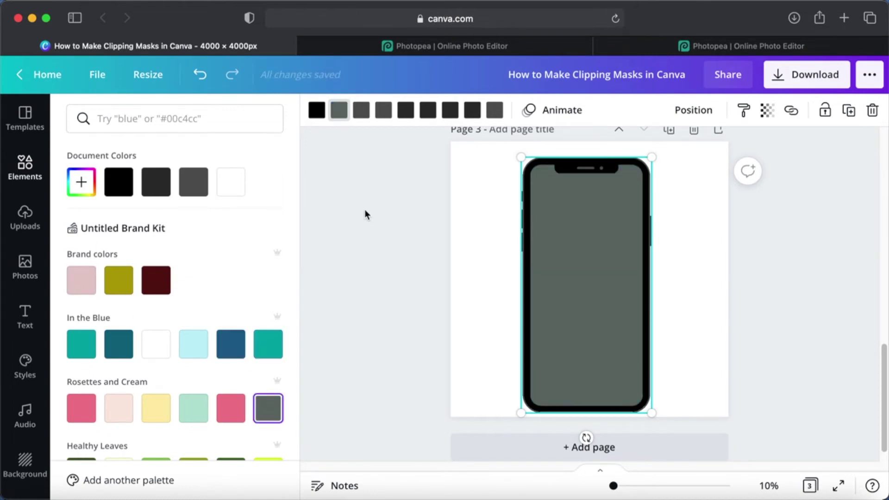
pyautogui.press('Escape')
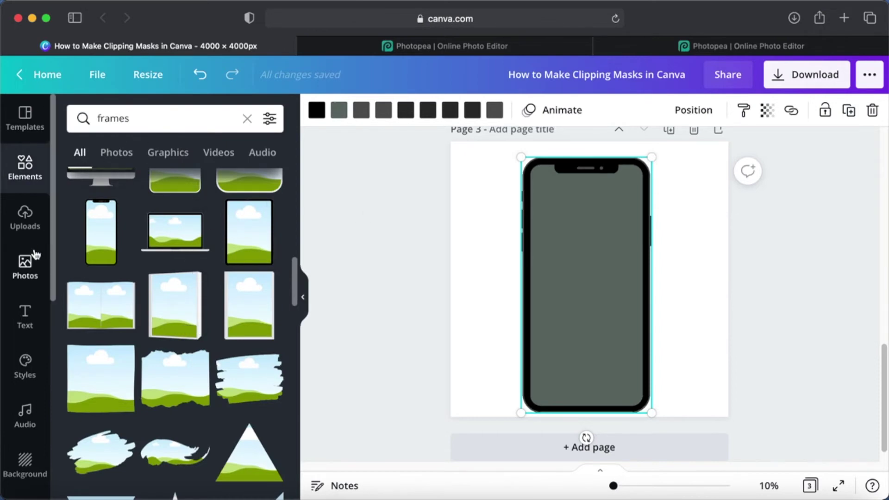
# Fill the phone frame's screen on page 3 with the pink-and-purple pastel watercolour photo
pyautogui.click(24, 287)
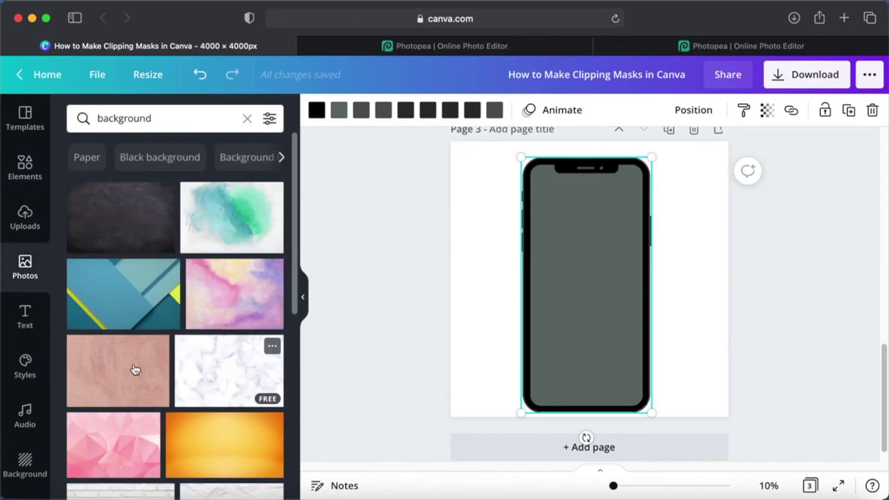
pyautogui.click(240, 287)
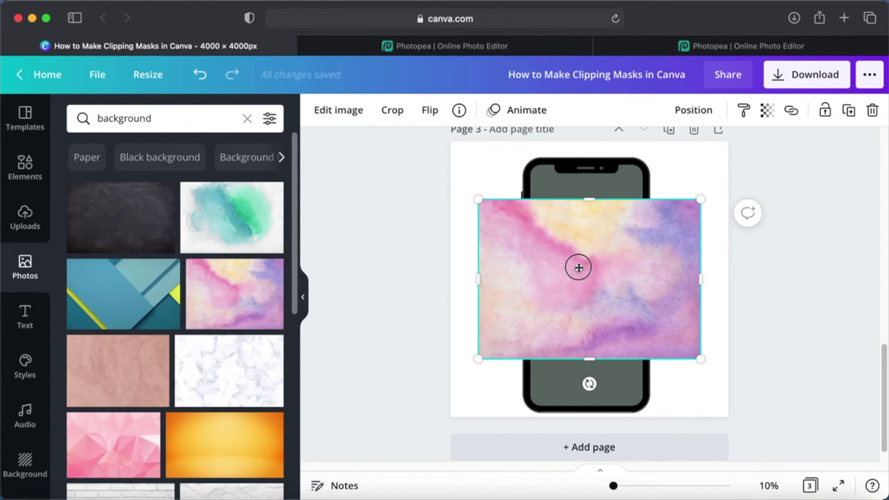
pyautogui.moveTo(579, 267); pyautogui.dragTo(602, 245)
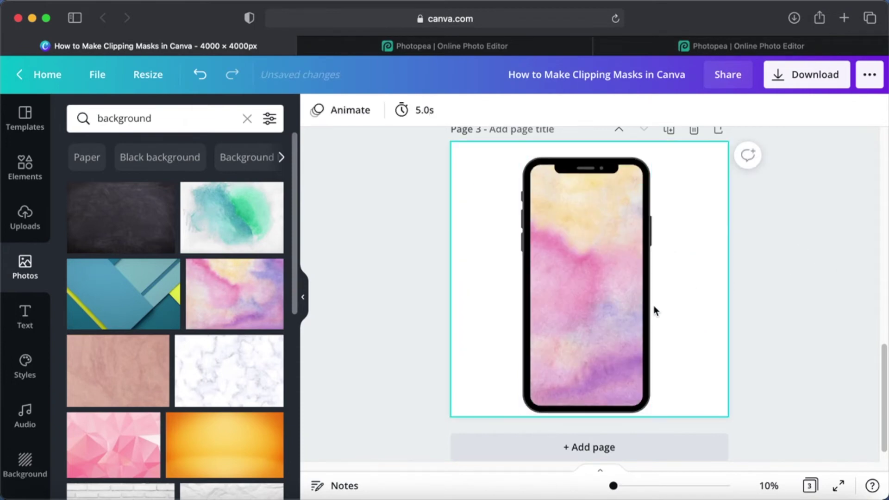
pyautogui.scroll(-1, 677, 344)
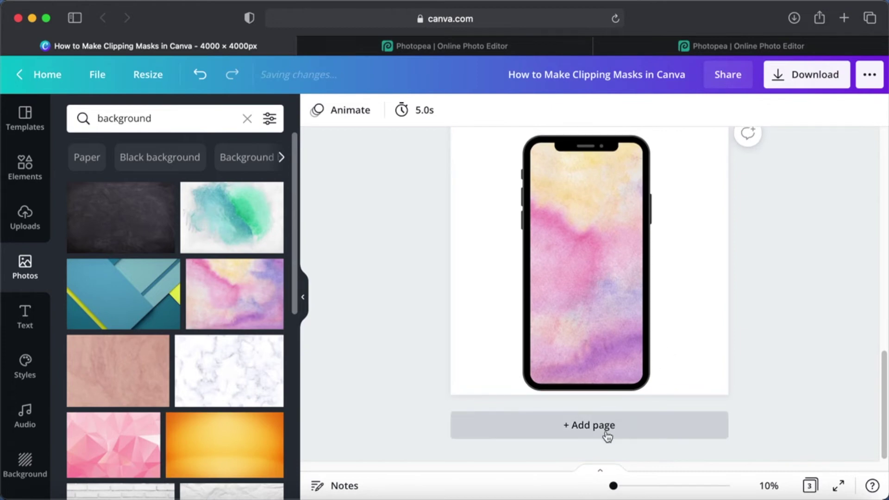
pyautogui.scroll(3, 662, 345)
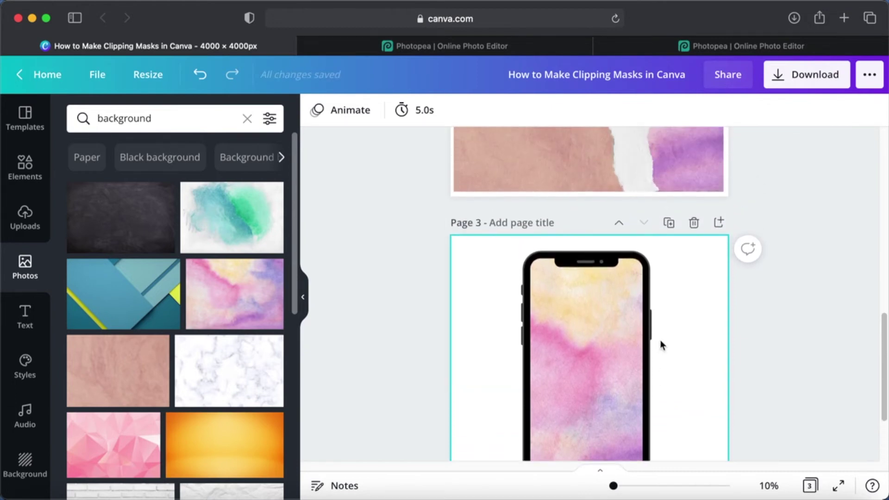
# Add a fourth page and place the ring-shaped donut frame on it
pyautogui.scroll(10, 661, 340)
pyautogui.scroll(-8, 660, 339)
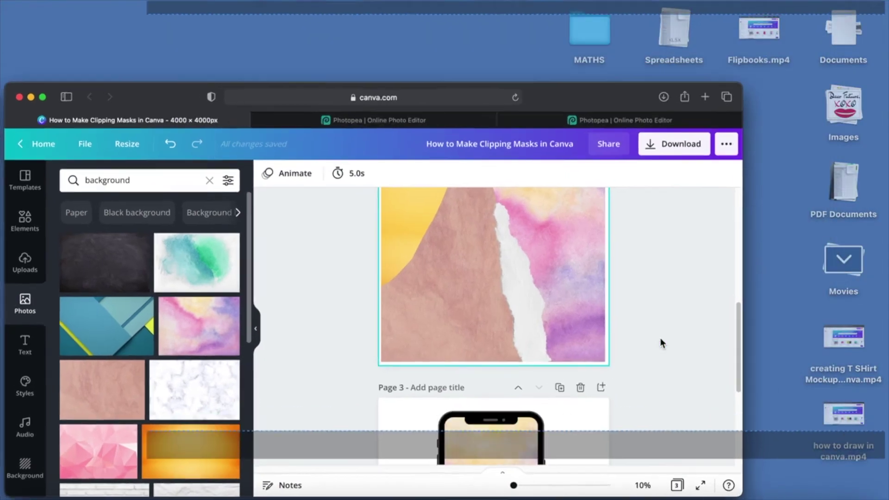
pyautogui.scroll(-2, 660, 343)
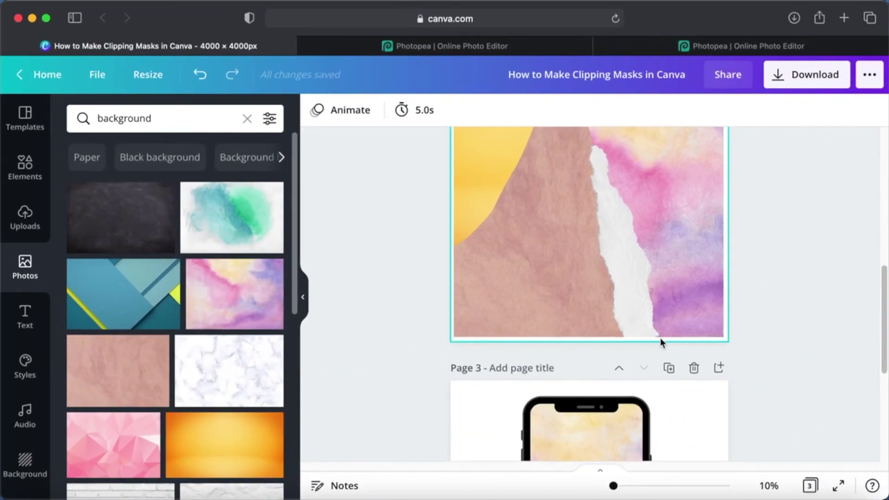
pyautogui.scroll(-5, 660, 343)
pyautogui.click(585, 424)
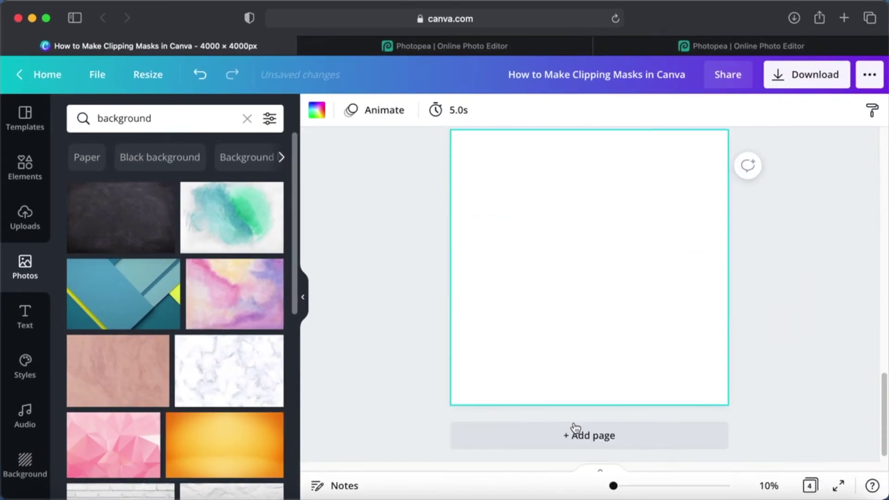
pyautogui.click(25, 166)
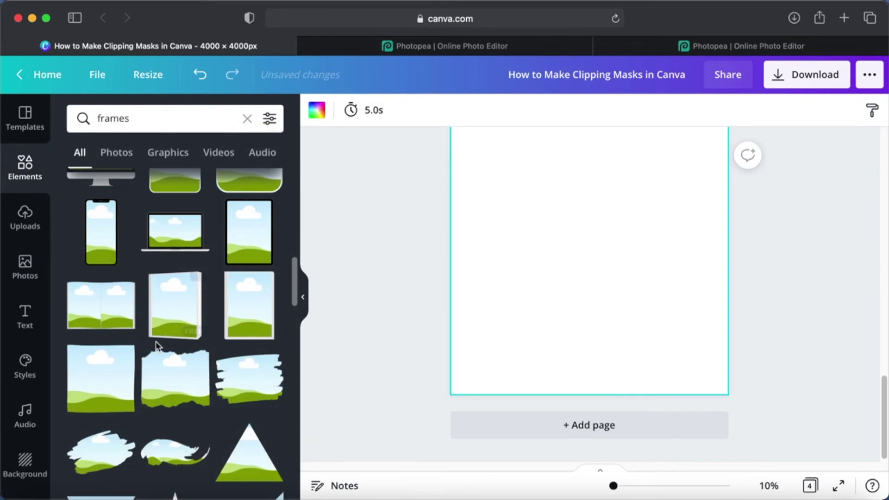
pyautogui.scroll(-5, 157, 343)
pyautogui.scroll(-6, 155, 344)
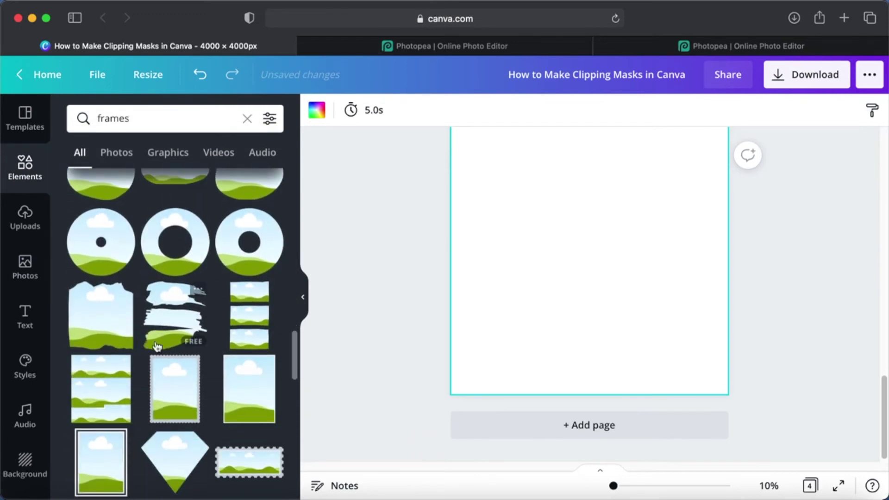
pyautogui.click(264, 259)
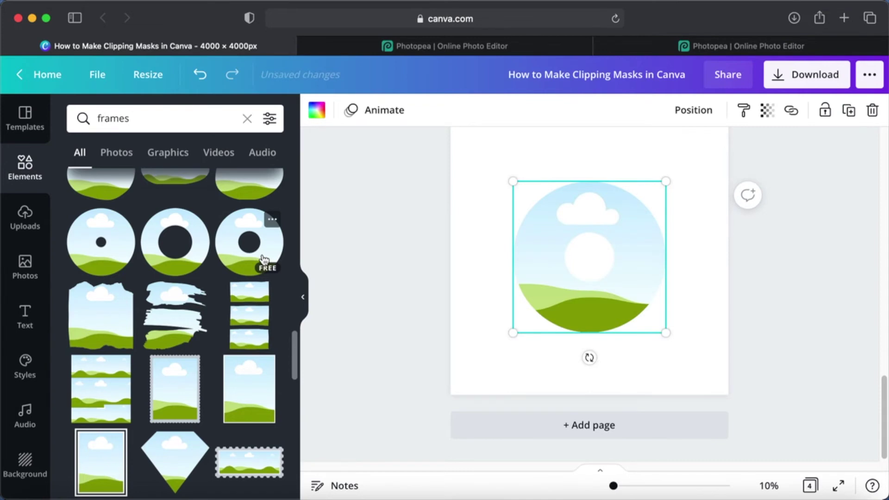
# Fill the ring frame with the pink watercolour photo and add a blank fifth page
pyautogui.click(25, 266)
pyautogui.click(242, 298)
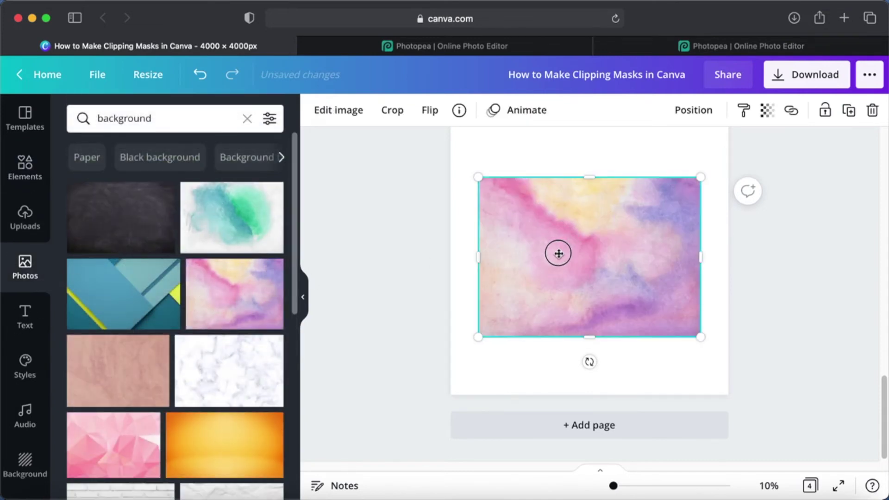
pyautogui.moveTo(559, 253)
pyautogui.mouseDown()
pyautogui.moveTo(565, 238)
pyautogui.moveTo(563, 260)
pyautogui.mouseUp()
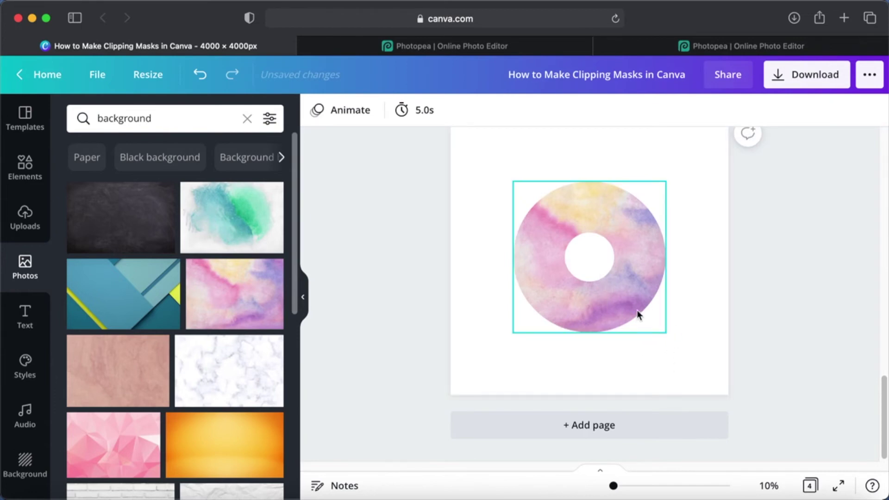
pyautogui.click(570, 426)
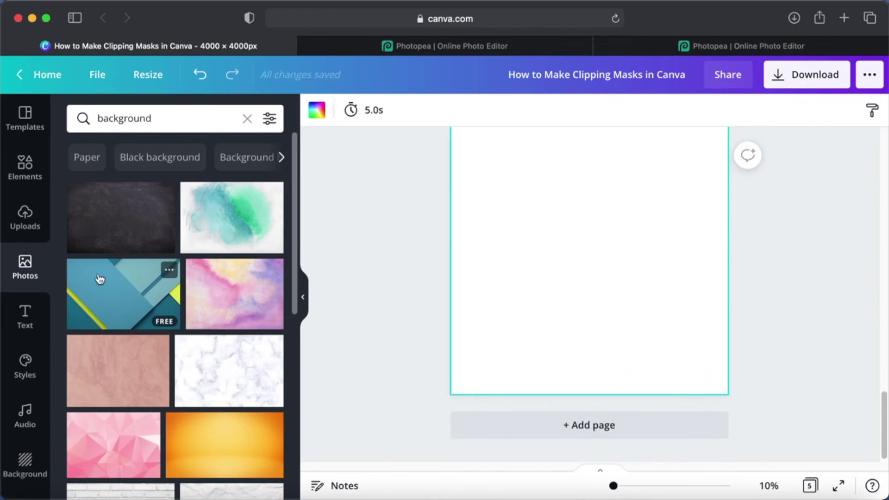
# Add the diagonal-striped square frame to page 5
pyautogui.click(19, 164)
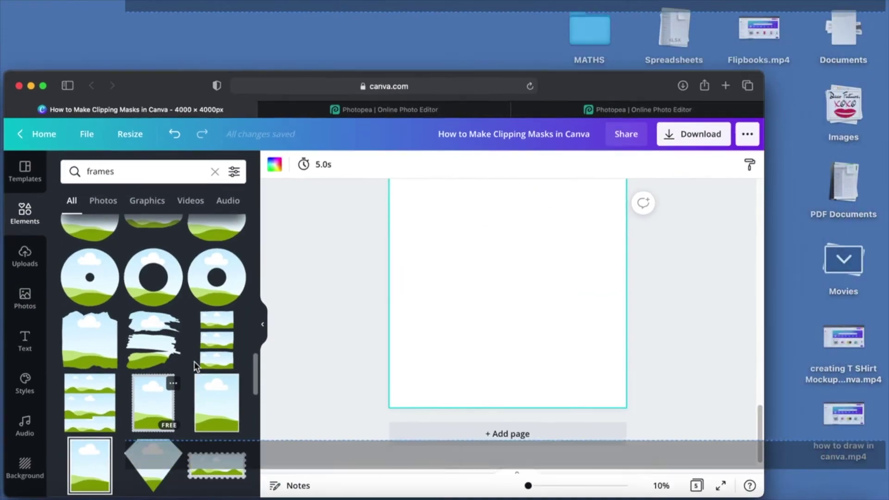
pyautogui.scroll(-6, 196, 368)
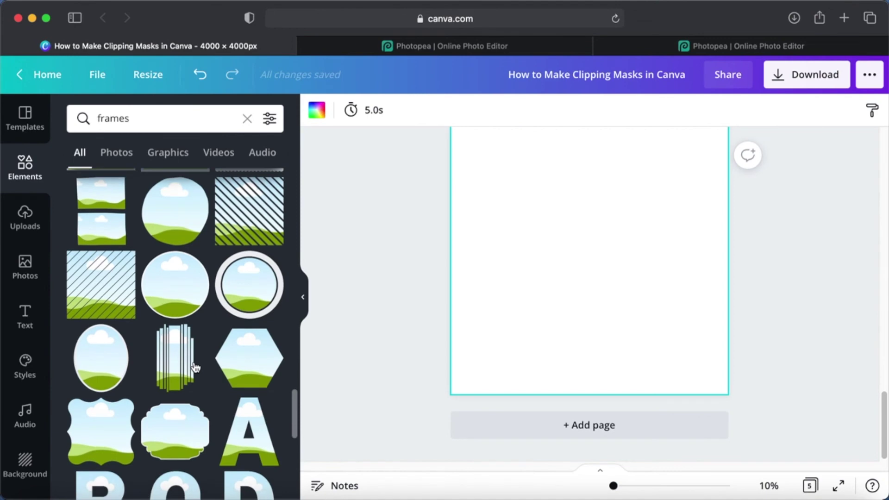
pyautogui.scroll(-1, 196, 367)
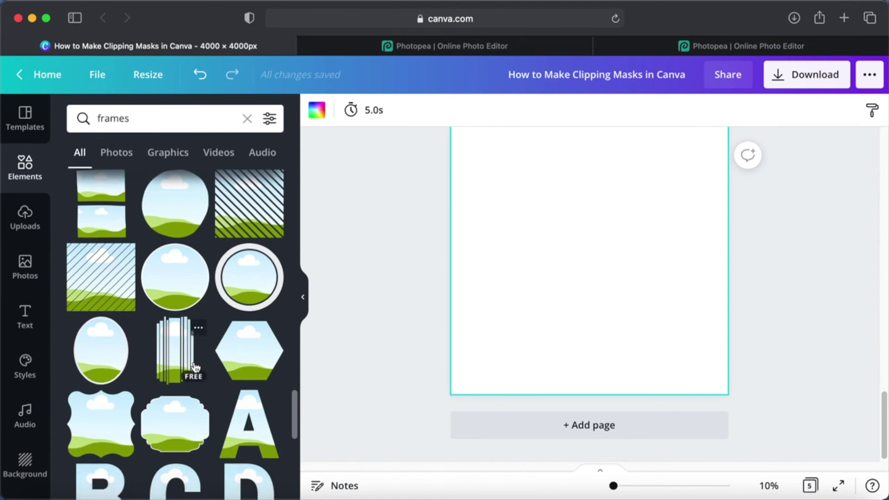
pyautogui.click(250, 206)
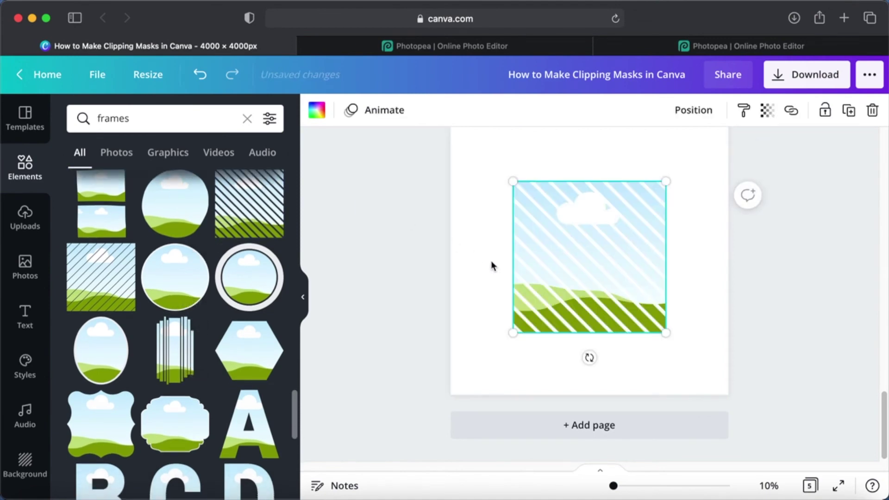
# Fill the striped frame with the pink-purple watercolour photo and add a blank sixth page
pyautogui.click(26, 217)
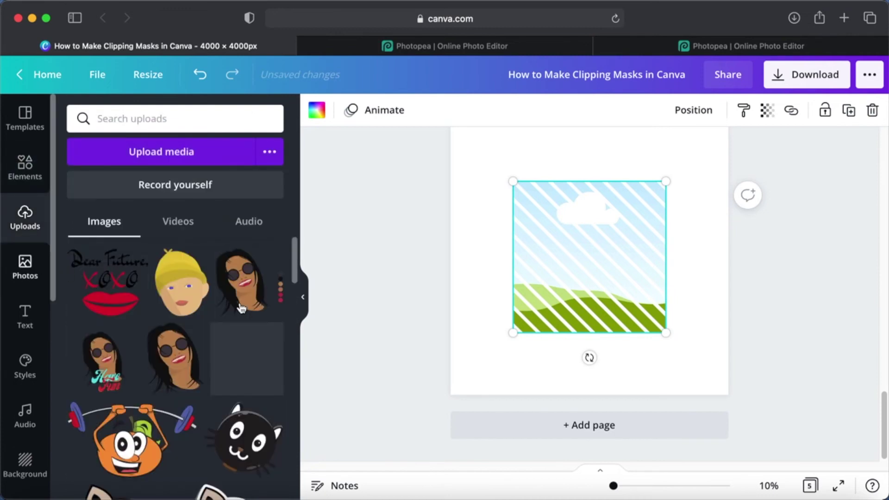
pyautogui.click(248, 307)
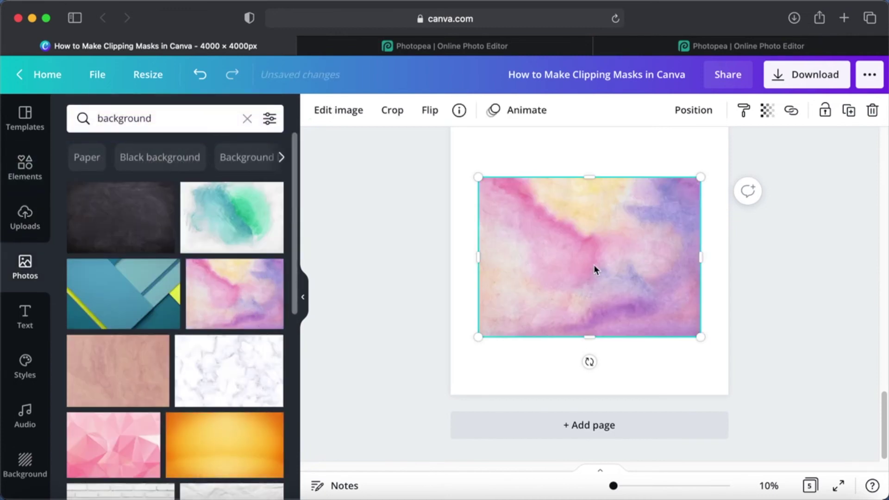
pyautogui.moveTo(594, 265); pyautogui.dragTo(600, 252)
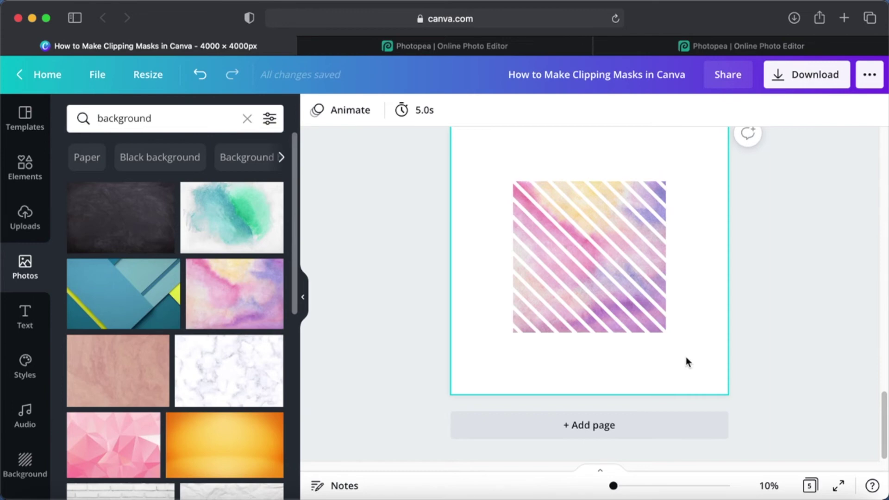
pyautogui.click(600, 426)
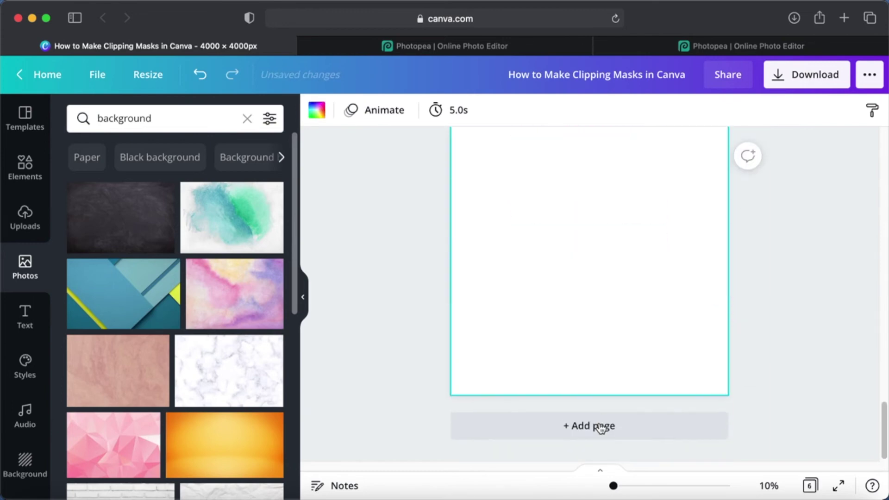
# Place the letter S frame on page 6
pyautogui.click(23, 171)
pyautogui.scroll(-2, 186, 362)
pyautogui.scroll(-4, 204, 346)
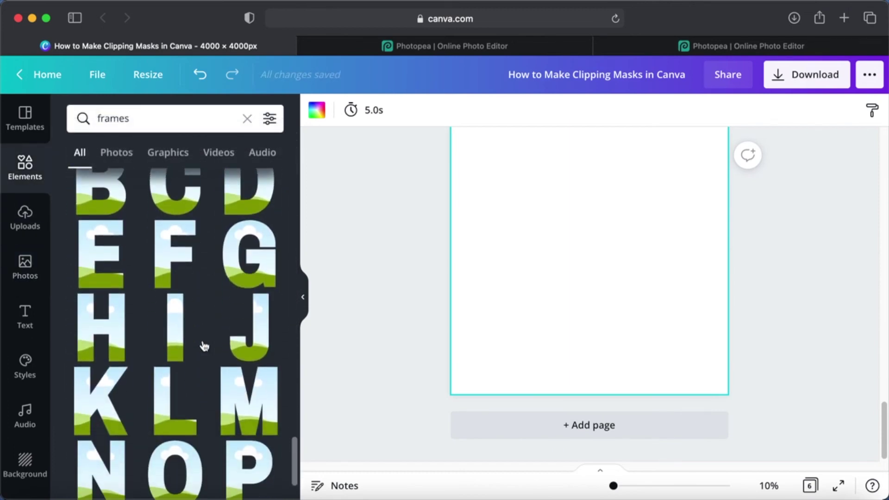
pyautogui.scroll(-5, 204, 410)
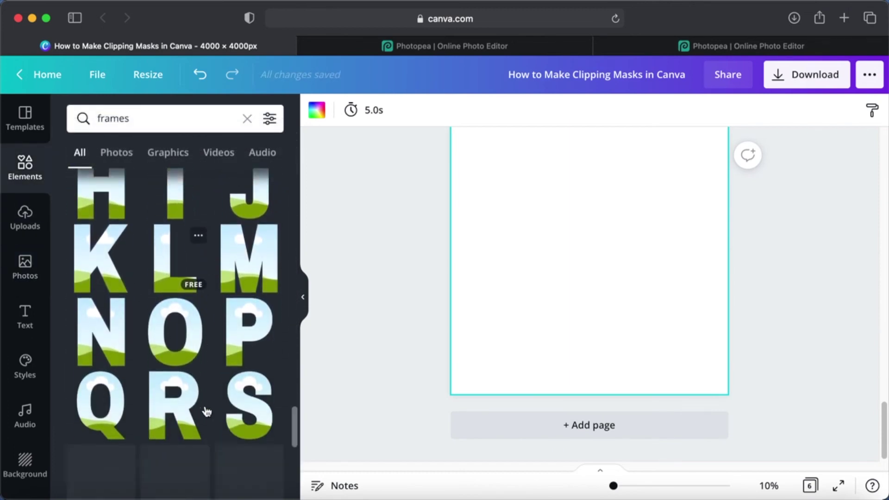
pyautogui.click(253, 297)
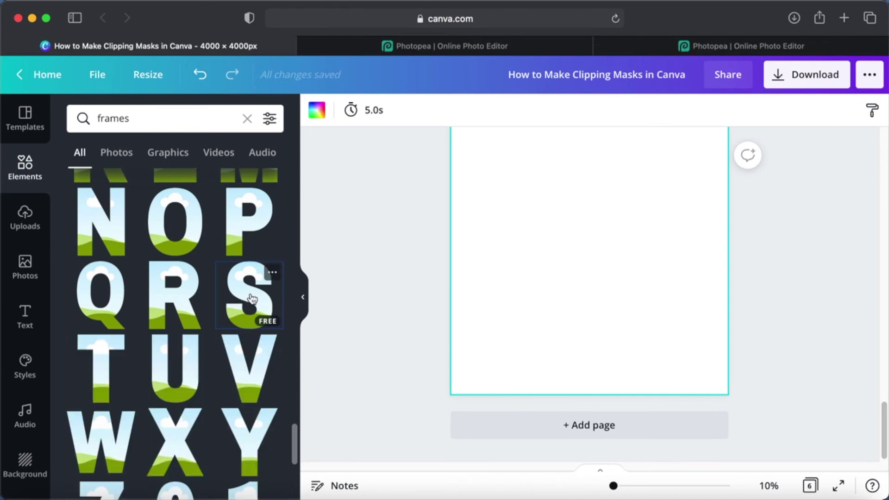
# Fill the letter S frame with the pastel pink clouds photo
pyautogui.scroll(2, 546, 260)
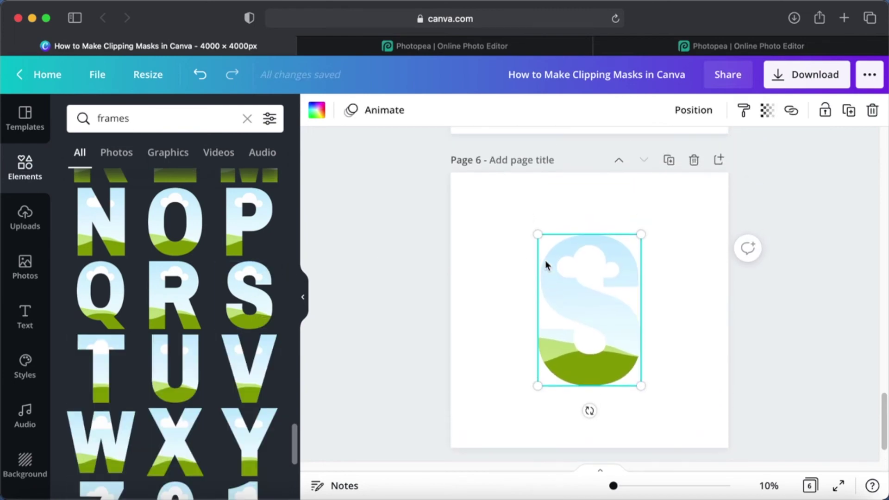
pyautogui.click(23, 274)
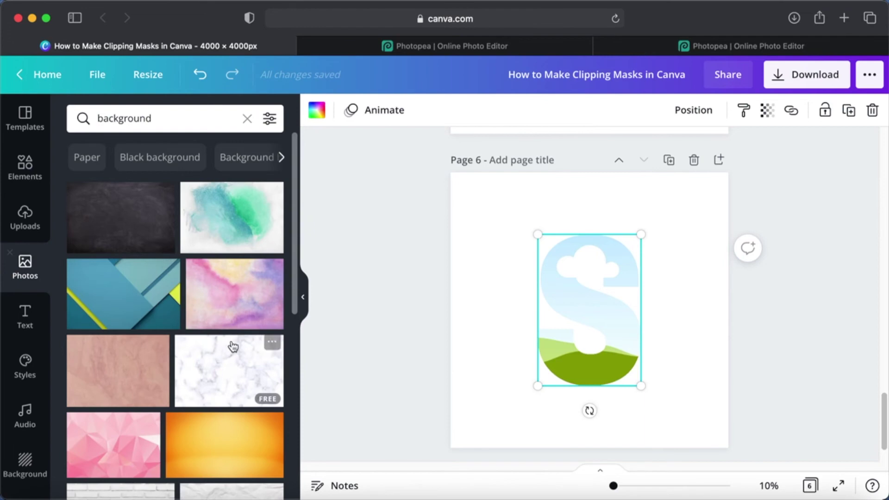
pyautogui.scroll(-6, 232, 345)
pyautogui.scroll(-1, 234, 347)
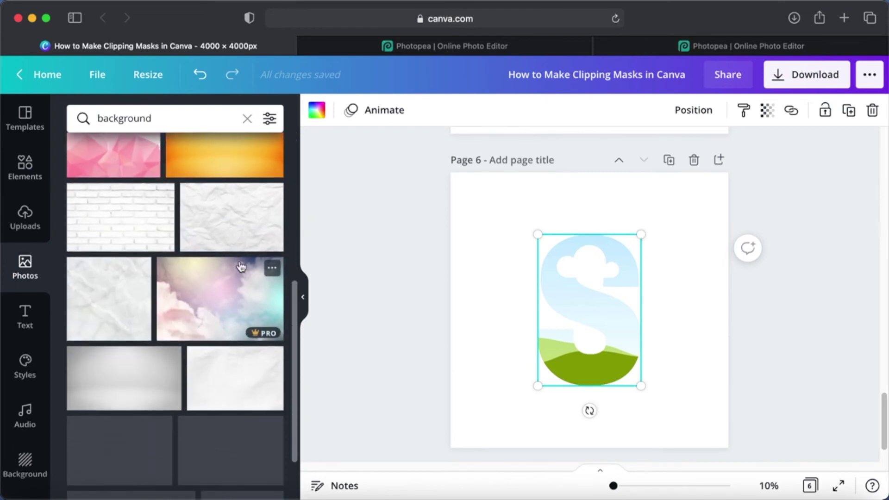
pyautogui.click(224, 299)
pyautogui.moveTo(569, 323)
pyautogui.mouseDown()
pyautogui.moveTo(560, 301)
pyautogui.moveTo(582, 328)
pyautogui.moveTo(580, 310)
pyautogui.mouseUp()
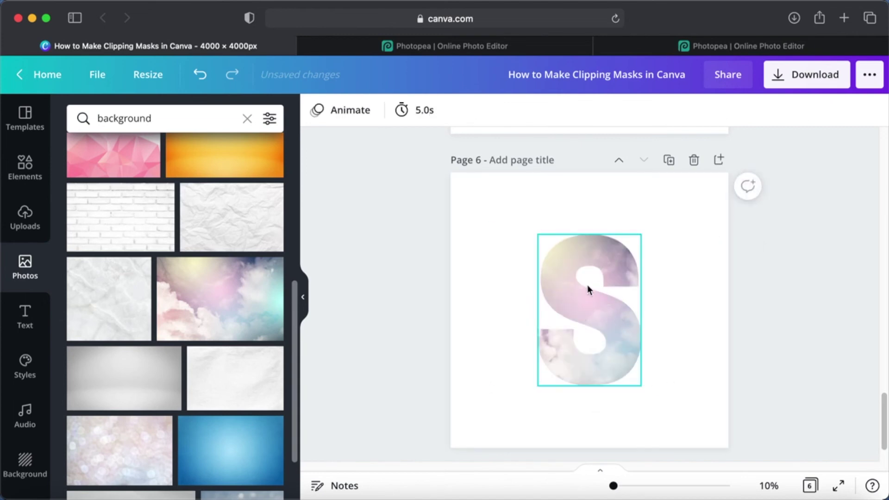
pyautogui.scroll(-1, 552, 369)
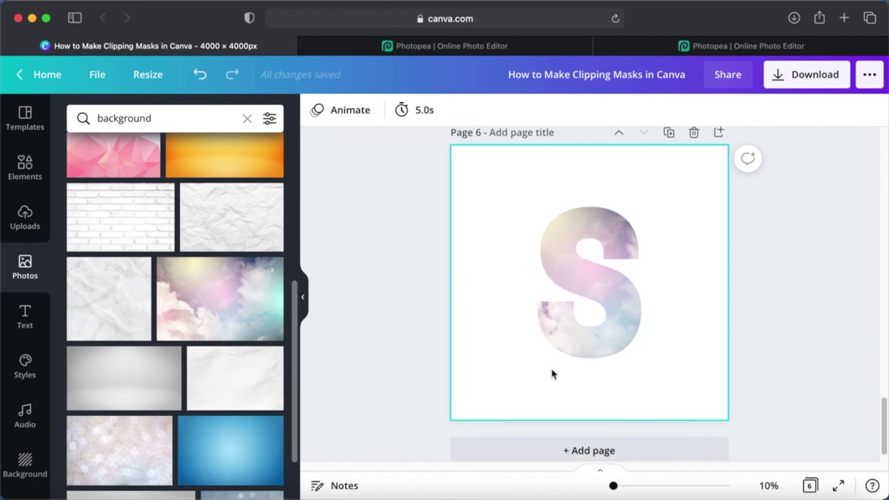
pyautogui.click(236, 453)
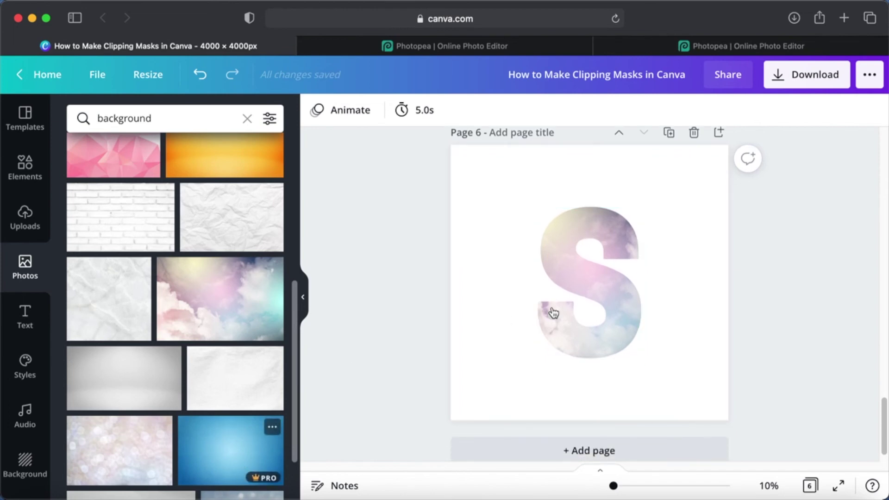
# Fill the letter S with the blue background, then replace it with the pink-and-blue watercolour texture
pyautogui.moveTo(606, 288)
pyautogui.mouseDown()
pyautogui.moveTo(577, 274)
pyautogui.moveTo(600, 275)
pyautogui.mouseUp()
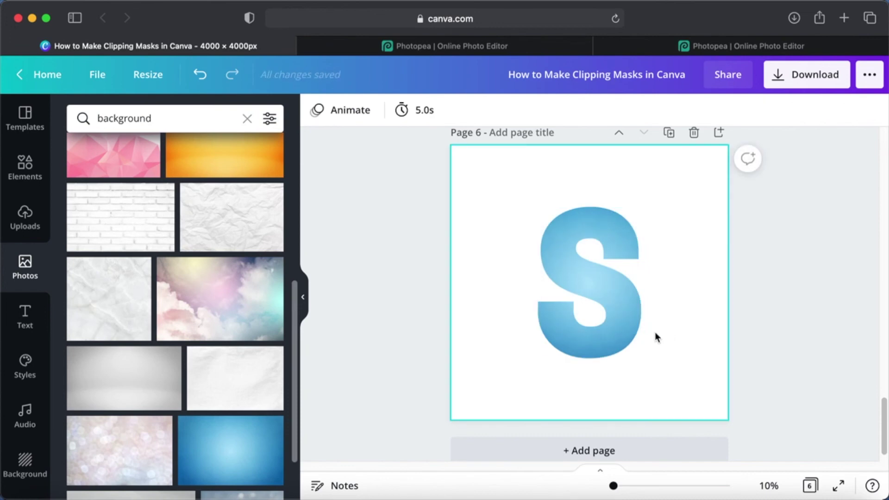
pyautogui.scroll(-3, 180, 408)
pyautogui.scroll(5, 181, 408)
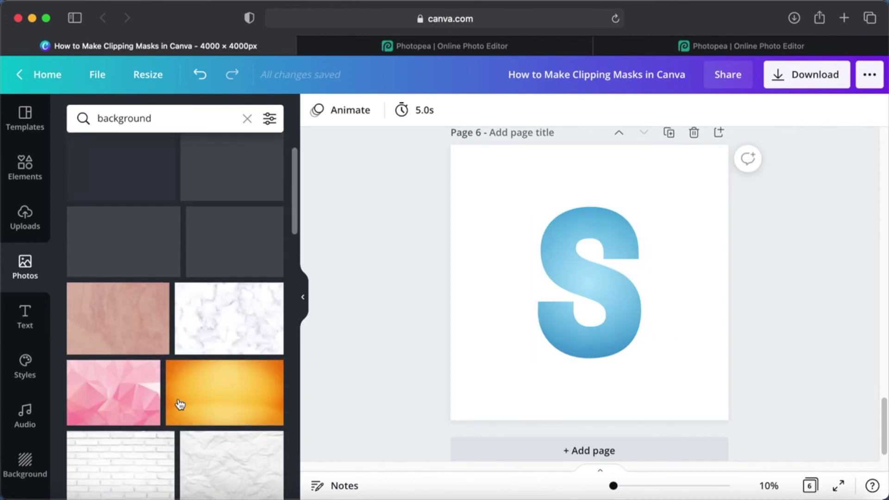
pyautogui.scroll(-6, 85, 260)
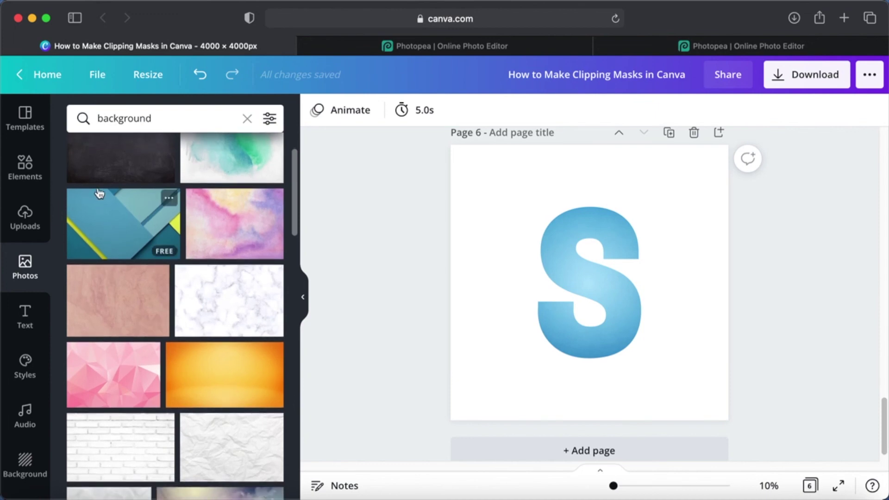
pyautogui.scroll(-8, 176, 352)
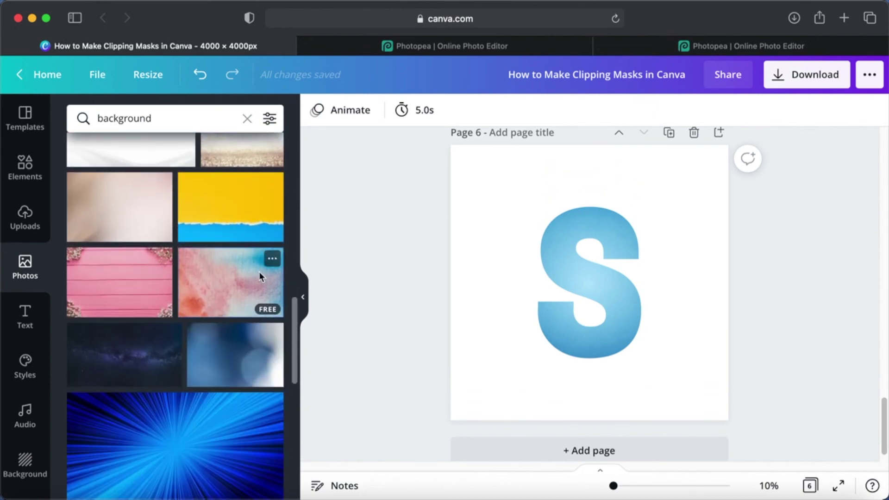
pyautogui.moveTo(260, 272); pyautogui.dragTo(584, 277)
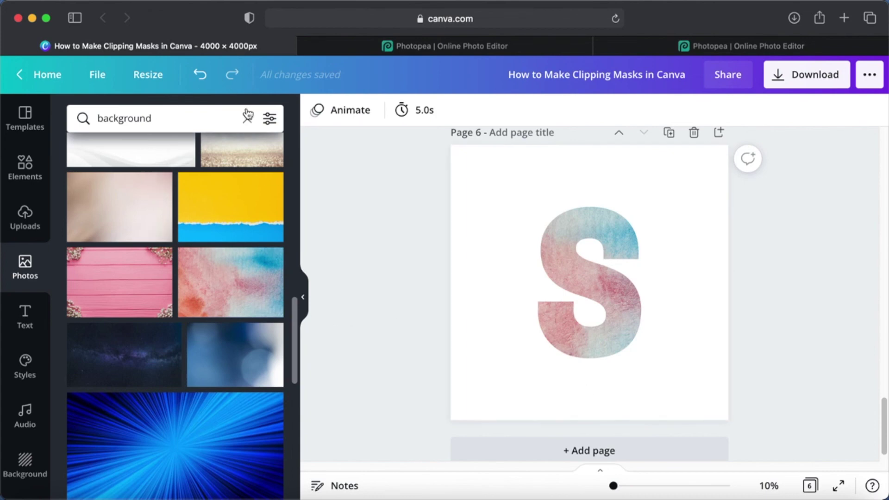
pyautogui.click(26, 174)
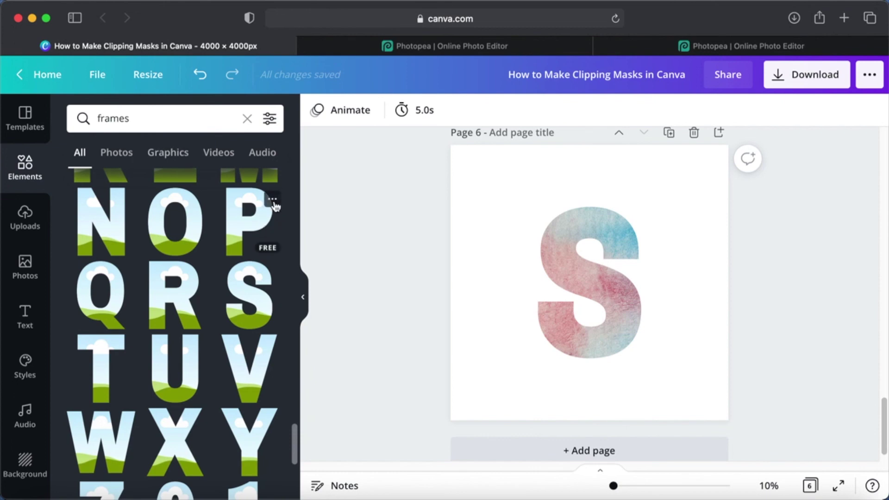
pyautogui.click(272, 199)
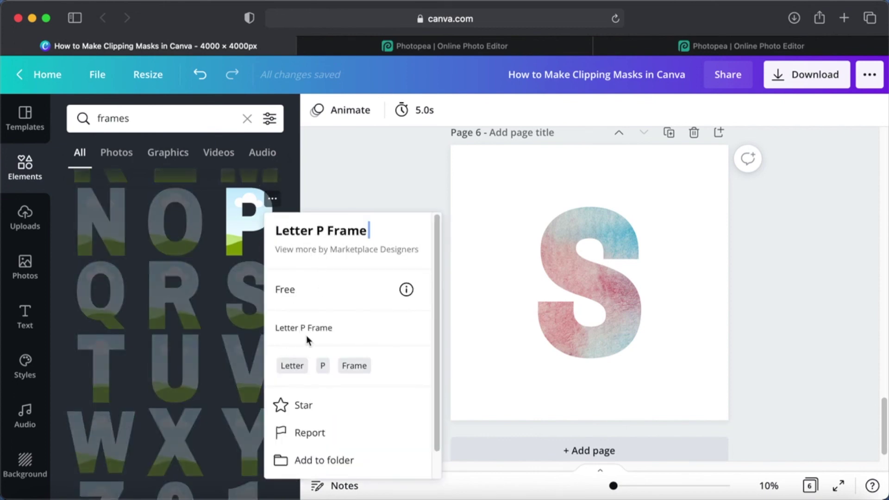
pyautogui.click(212, 282)
pyautogui.scroll(5, 146, 269)
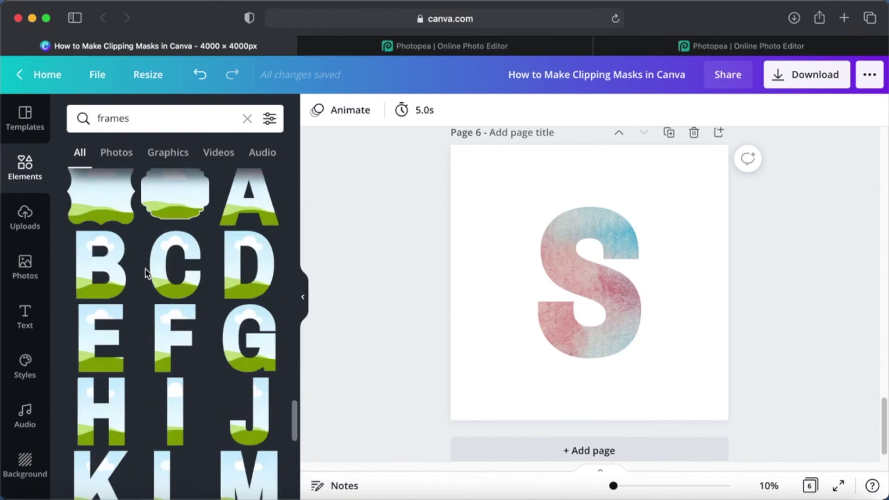